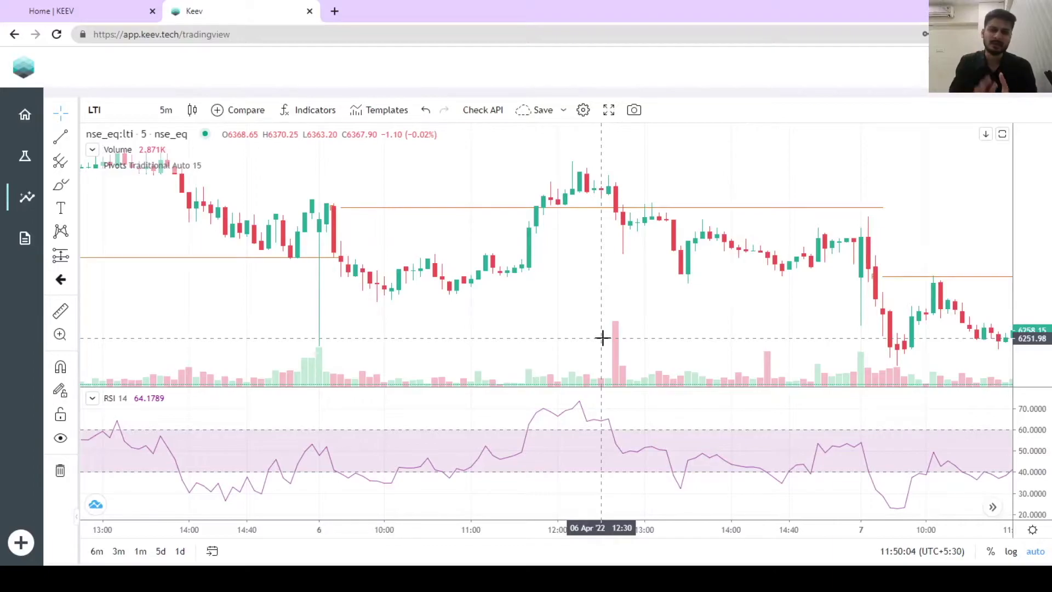
# Step: Pan the LTI 5-minute pivot/RSI chart left to show the later 7 Apr '22 candles
pyautogui.moveTo(716, 313); pyautogui.dragTo(277, 307)
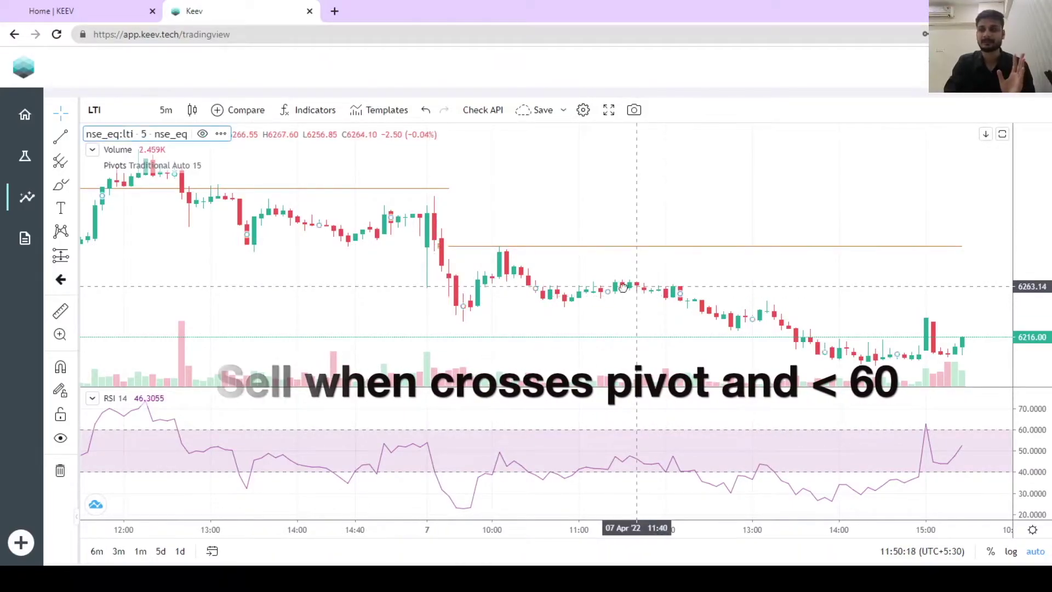
pyautogui.moveTo(635, 284); pyautogui.dragTo(482, 274)
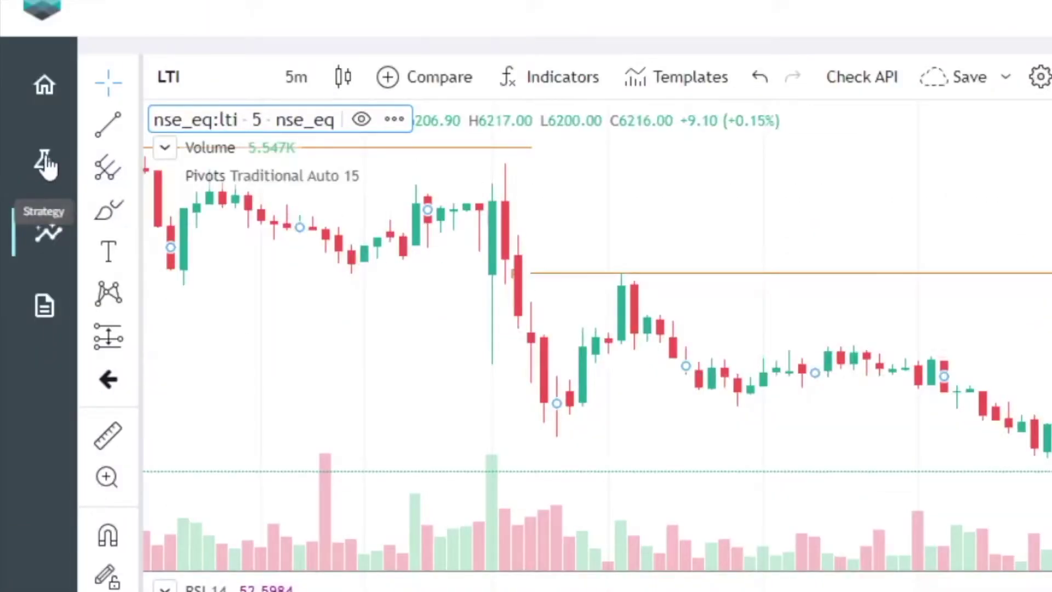
# Step: Show the Strategy page's Astra (5) tab listing BB - RSI Strategy - Long and BB - RSI Intraday - Short
pyautogui.click(44, 162)
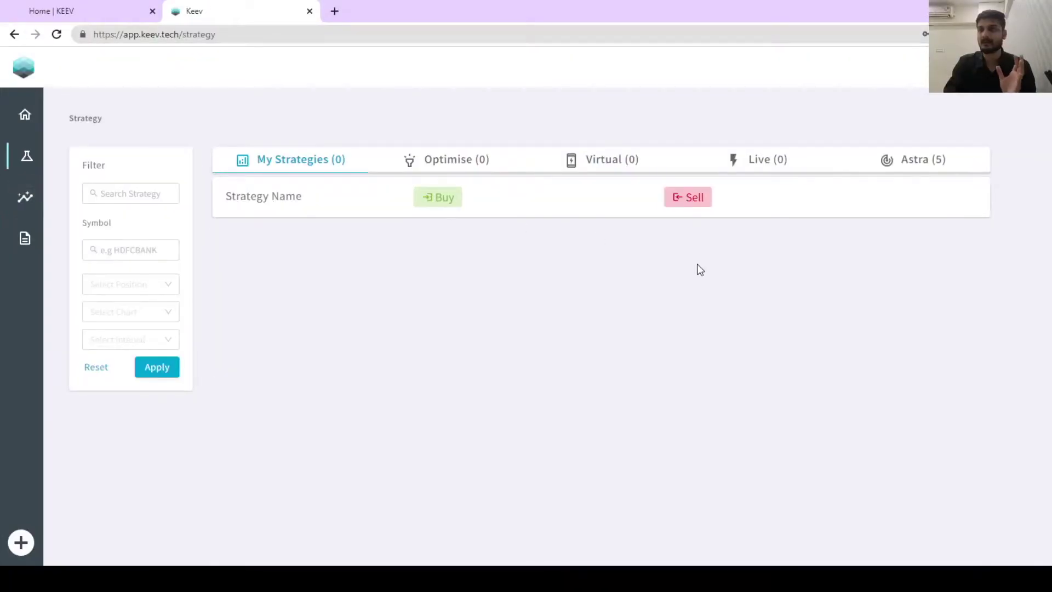
pyautogui.click(918, 162)
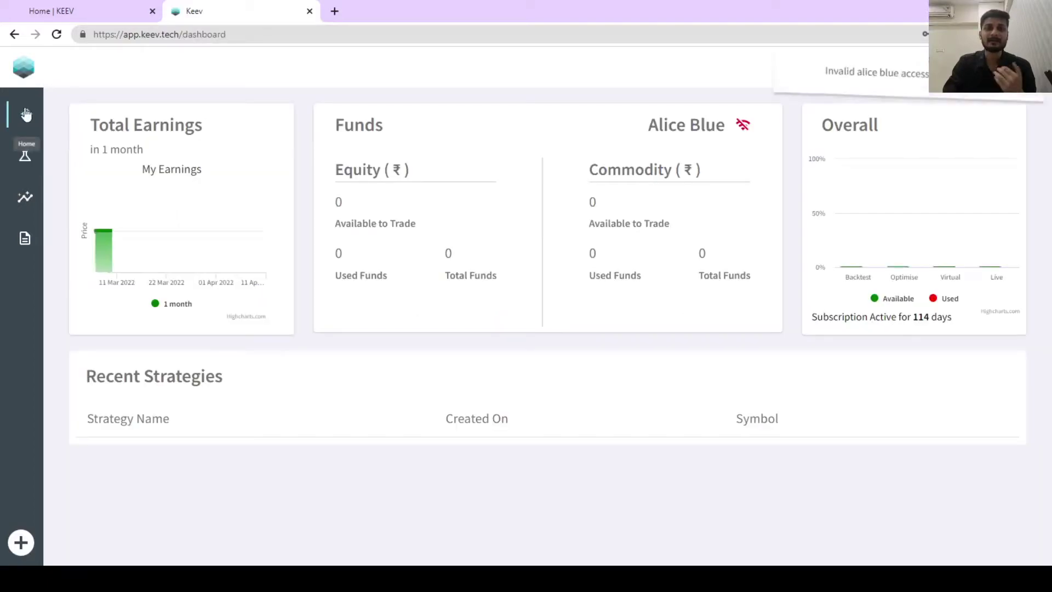
pyautogui.click(42, 118)
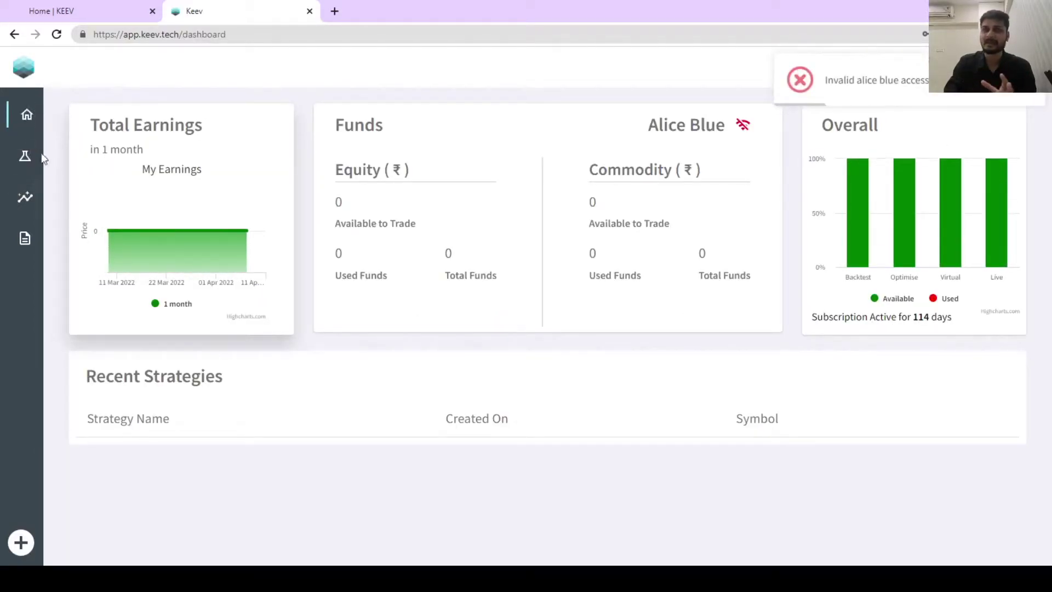
pyautogui.click(24, 159)
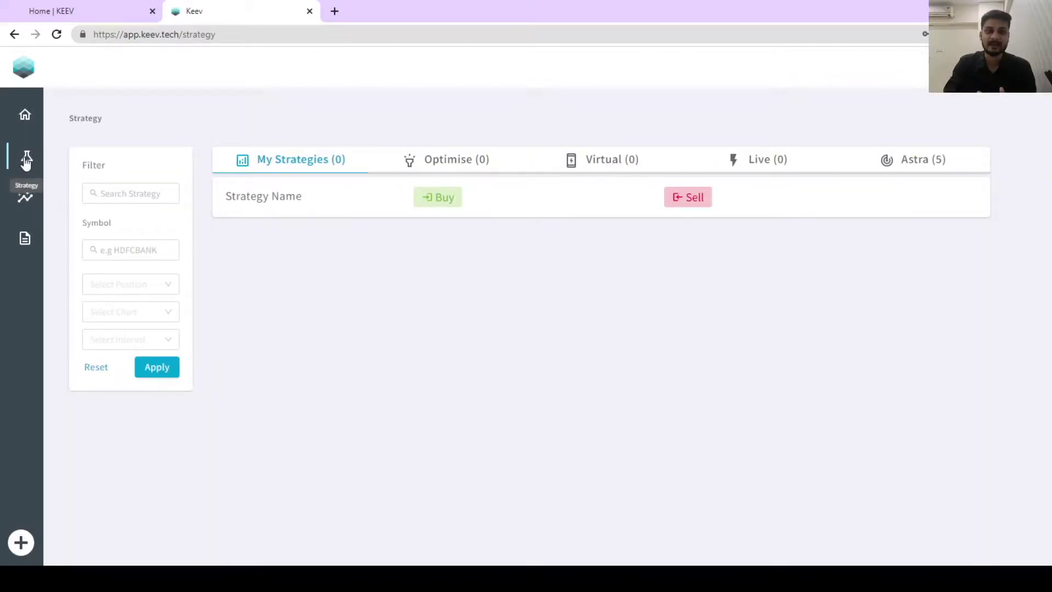
pyautogui.click(928, 164)
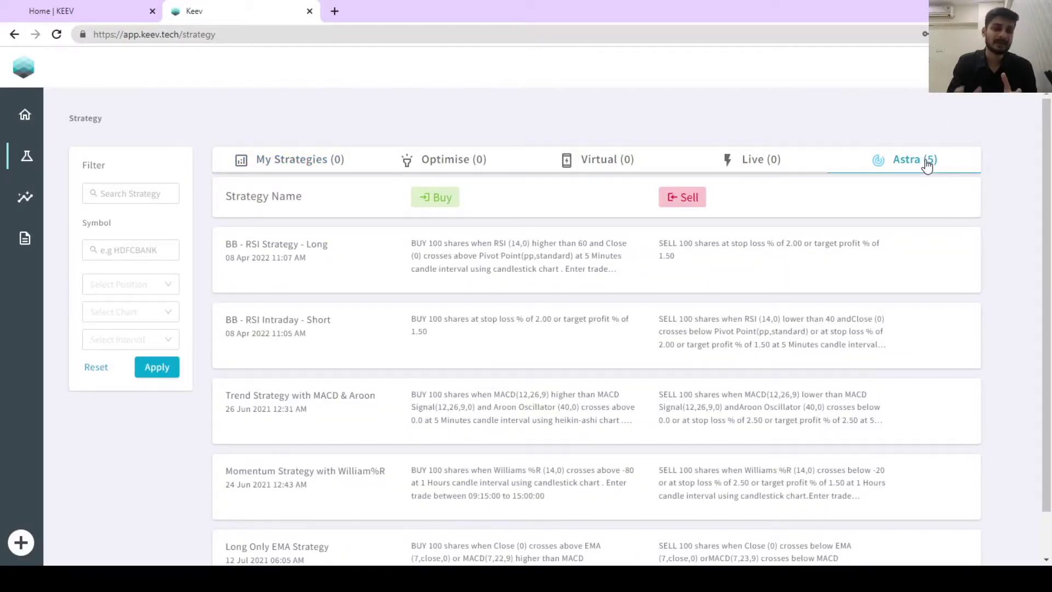
pyautogui.moveTo(765, 307)
pyautogui.scroll(-1, 764, 310)
pyautogui.scroll(1, 763, 307)
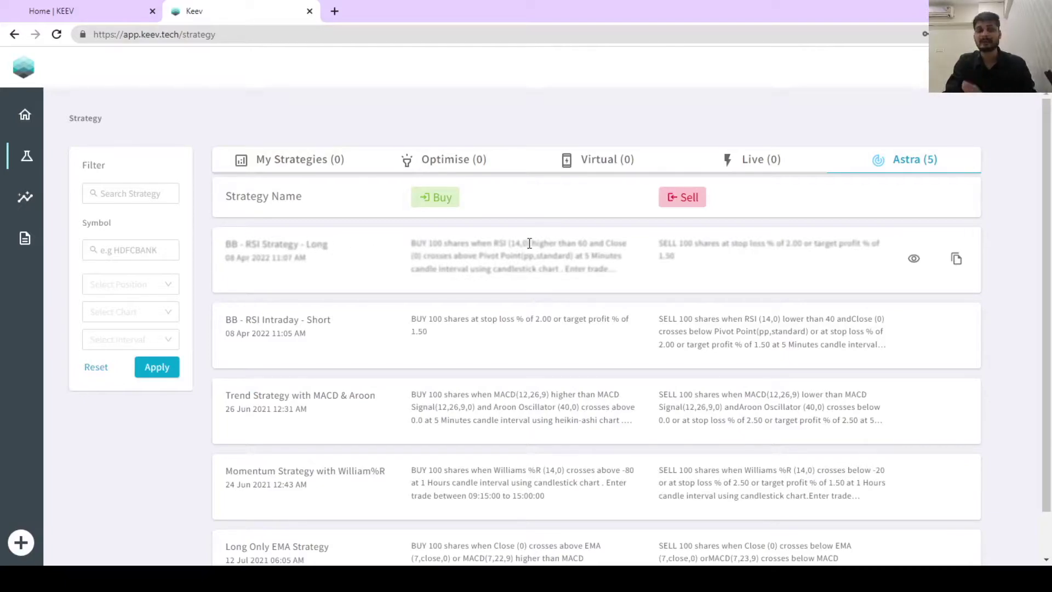
# Step: Copy BB - RSI Strategy - Long as 'Strategy 1 - Long' and review its 5-minute RSI/pivot buy rules
pyautogui.click(956, 261)
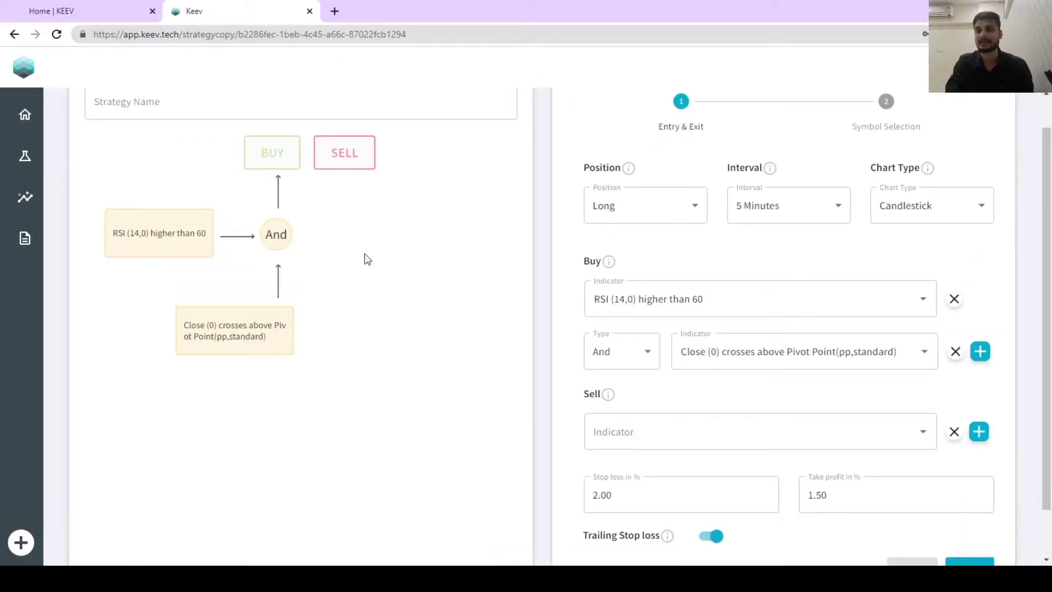
pyautogui.click(169, 139)
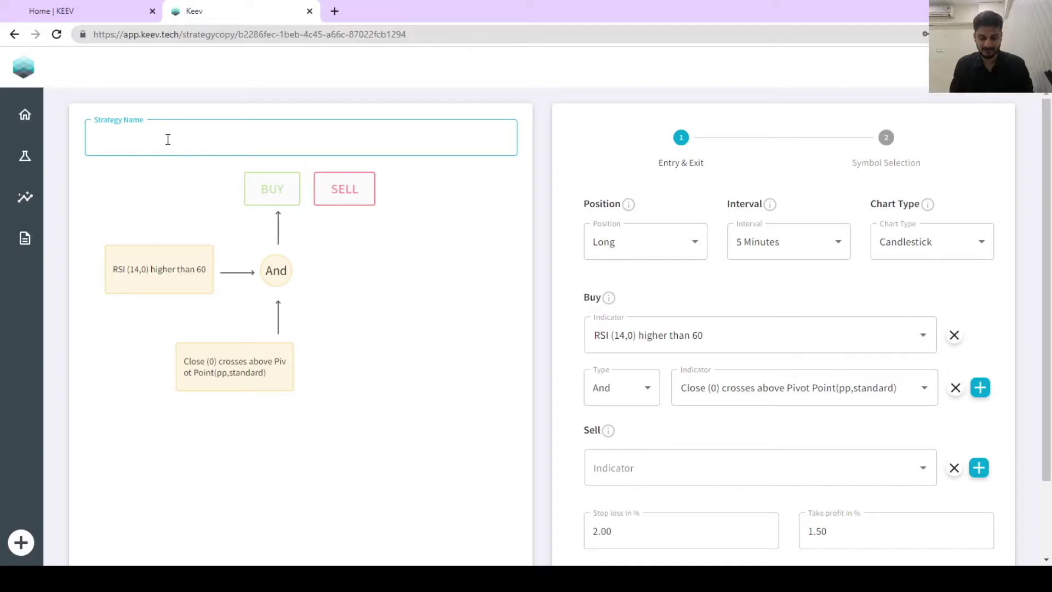
pyautogui.write('Strategy')
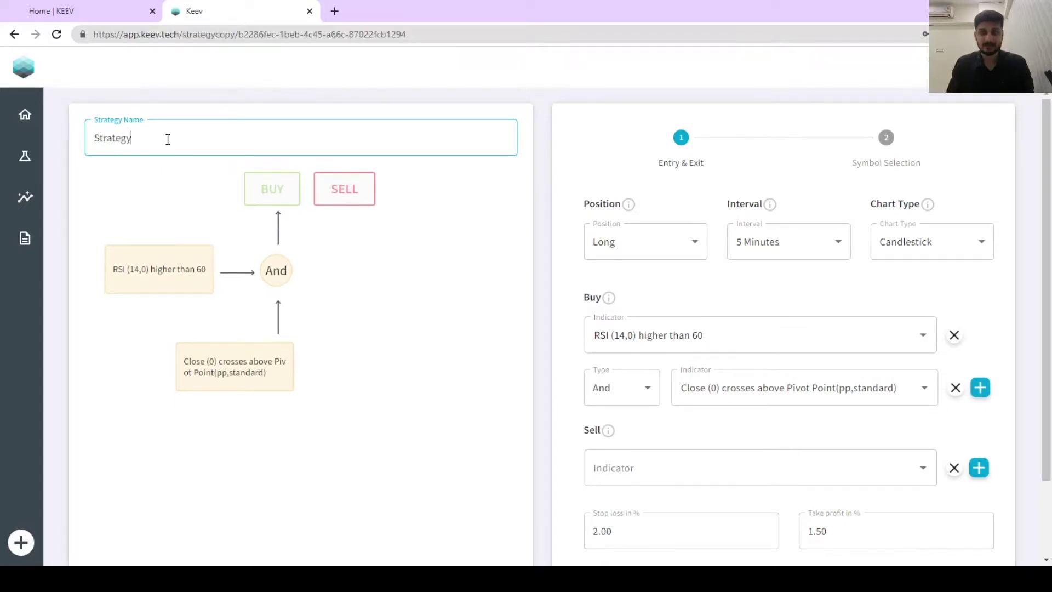
pyautogui.write(' 1')
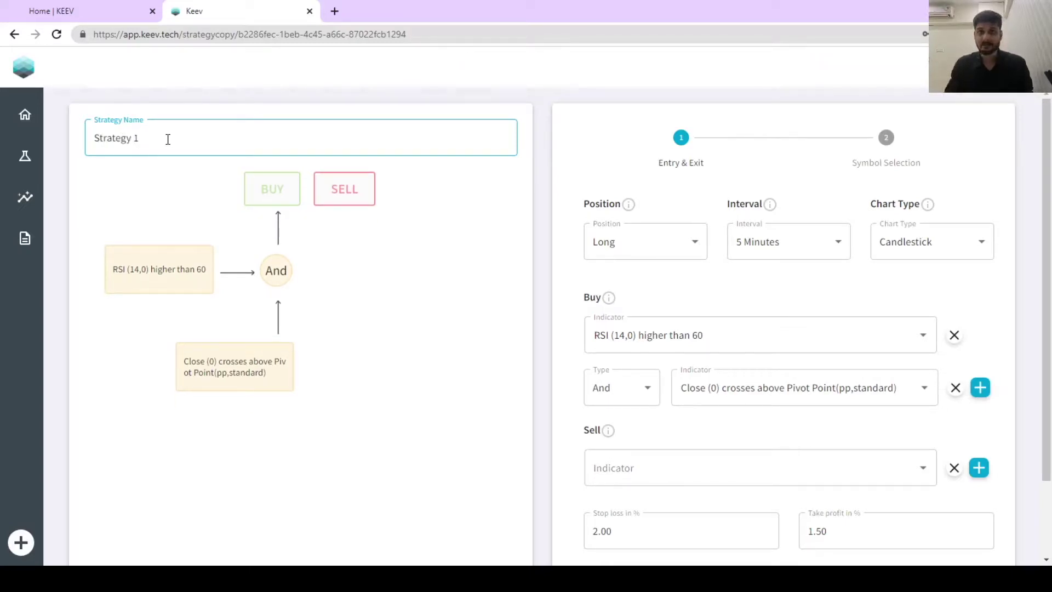
pyautogui.write(' - Long')
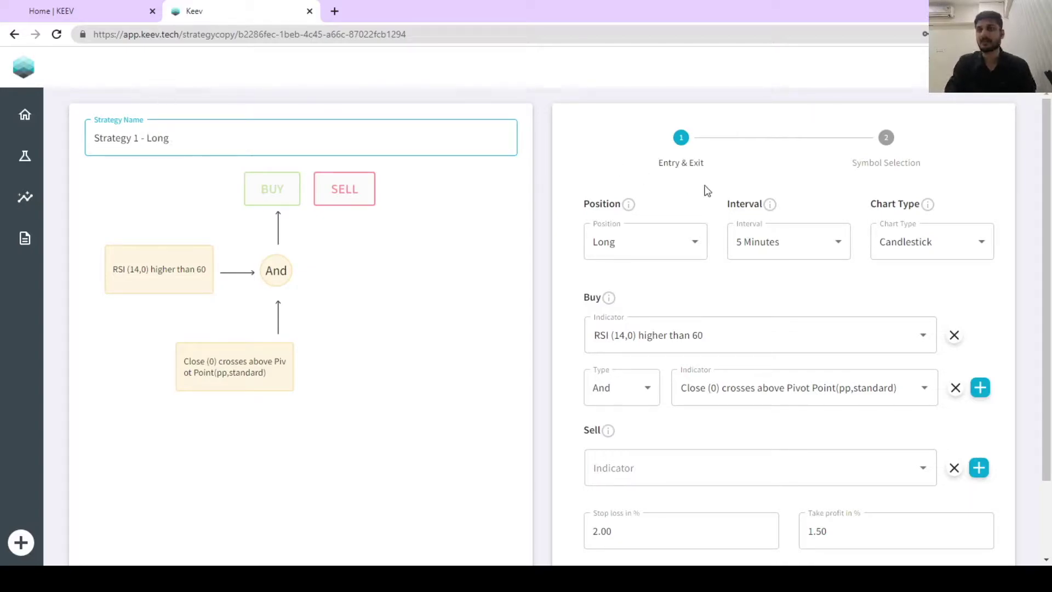
pyautogui.scroll(-1, 705, 188)
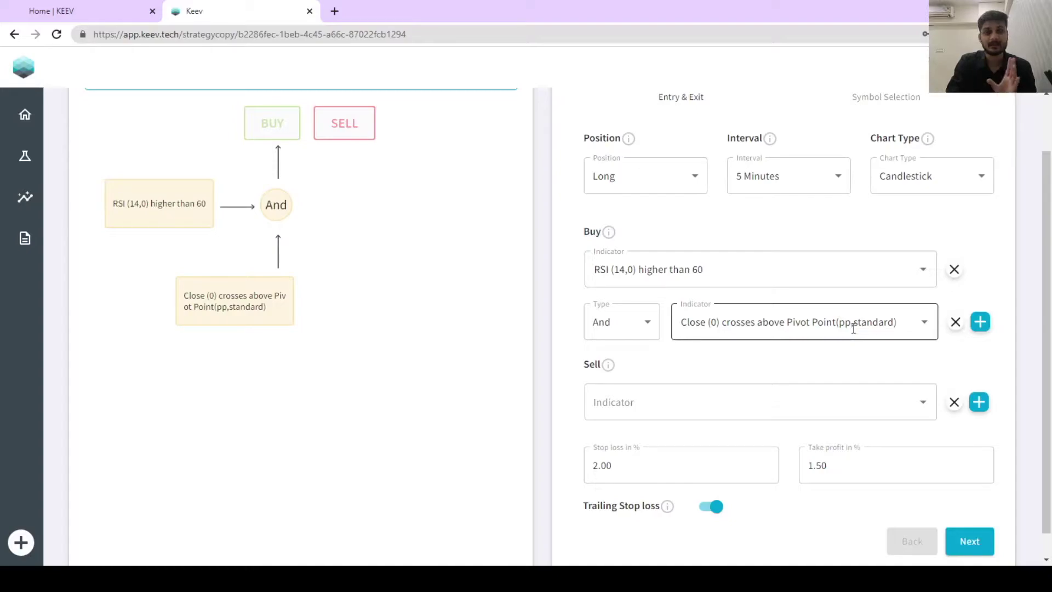
pyautogui.scroll(-1, 836, 329)
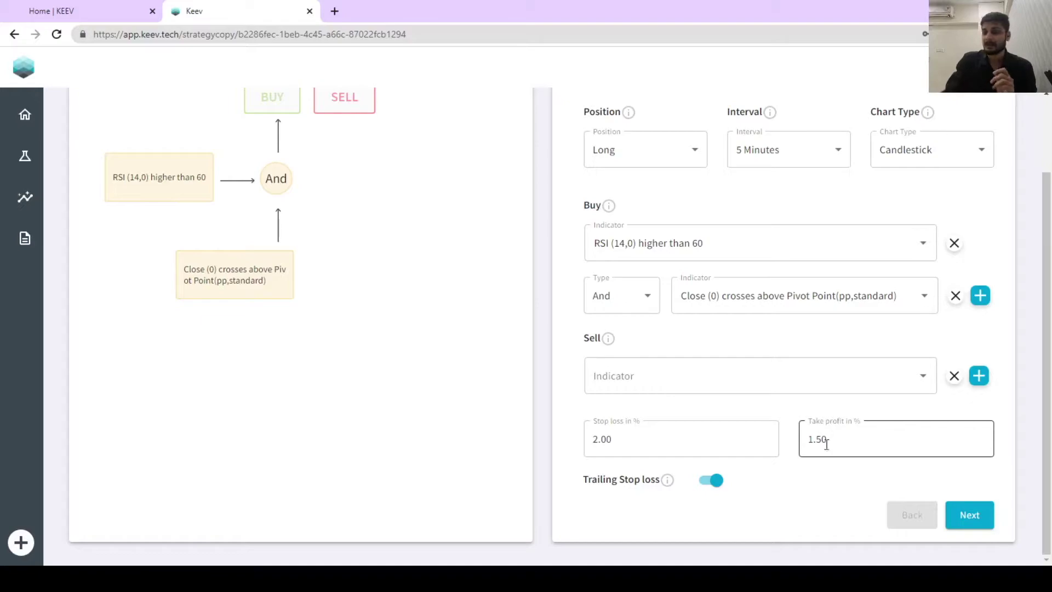
# Step: Keep the 2.00% stop loss and 1.50% take profit, then select MPHASIS, HDFCBANK and LTI
pyautogui.click(673, 444)
pyautogui.click(843, 436)
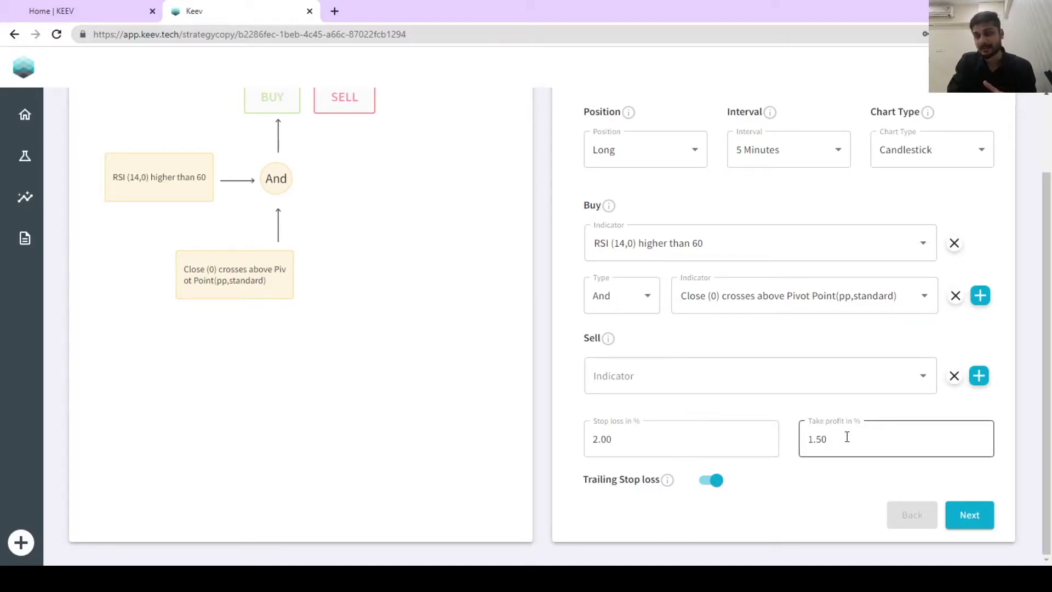
pyautogui.click(774, 474)
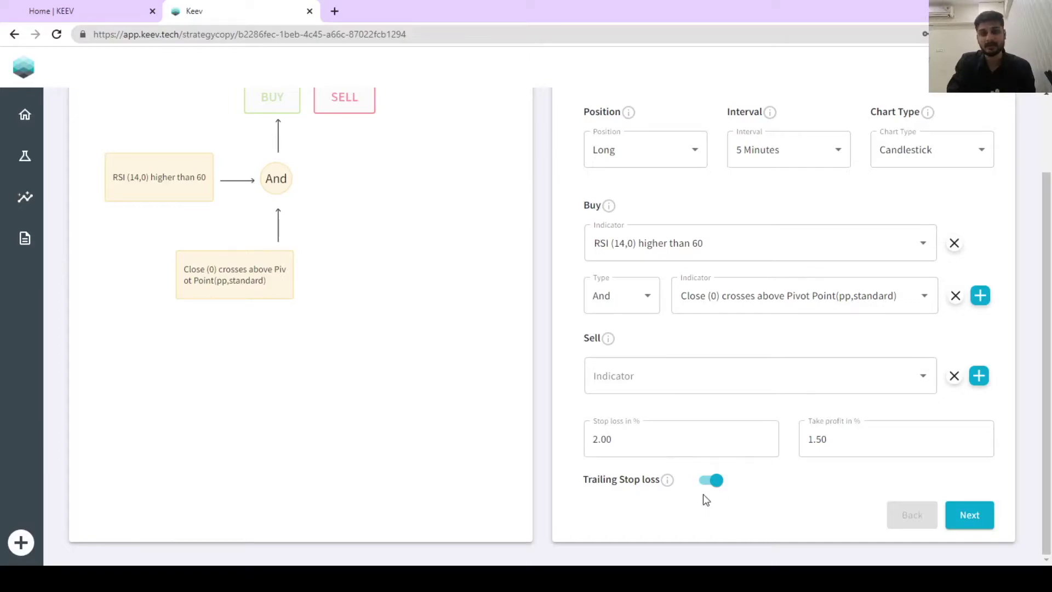
pyautogui.click(959, 519)
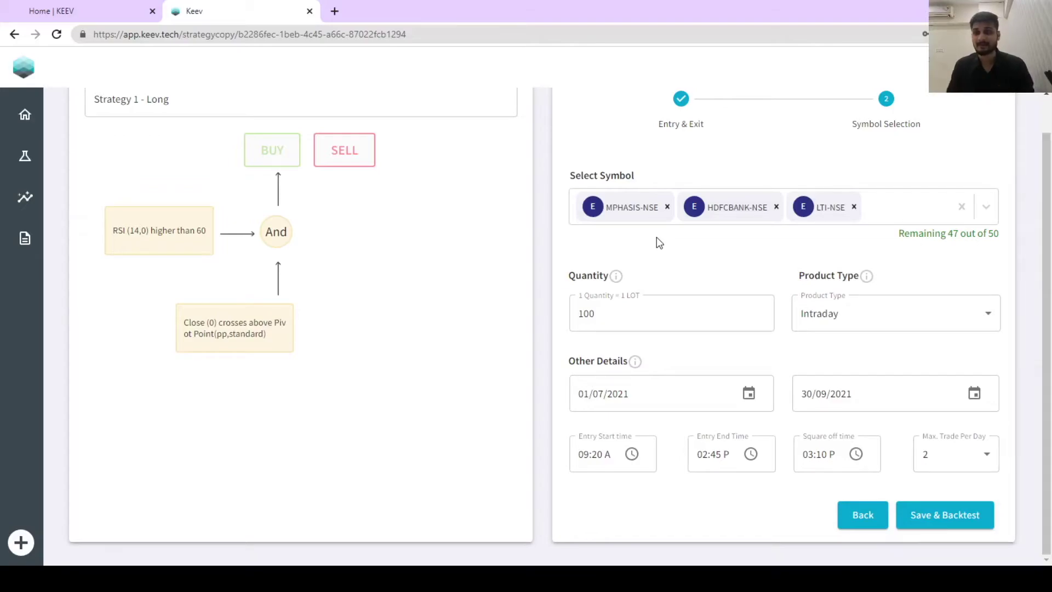
# Step: Keep quantity 100 and save Strategy 1 - Long, starting its backtest on the three symbols
pyautogui.moveTo(625, 216)
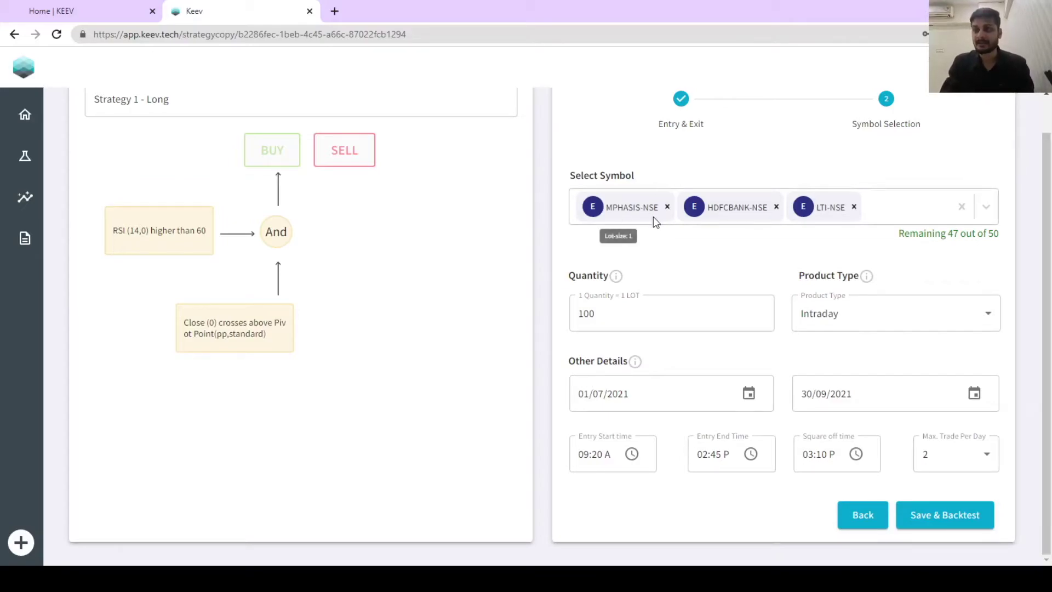
pyautogui.click(612, 312)
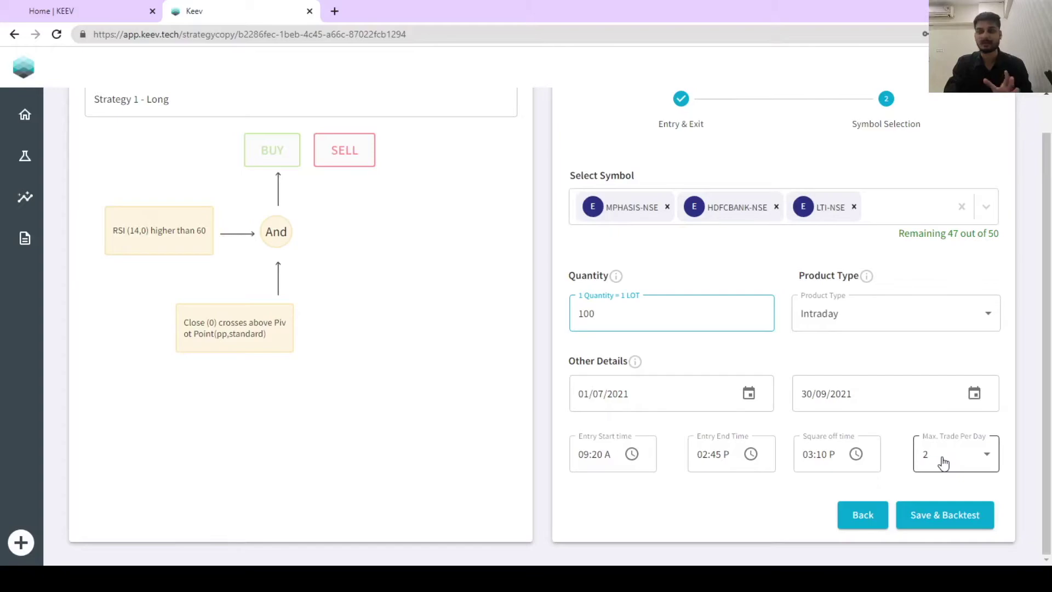
pyautogui.click(943, 517)
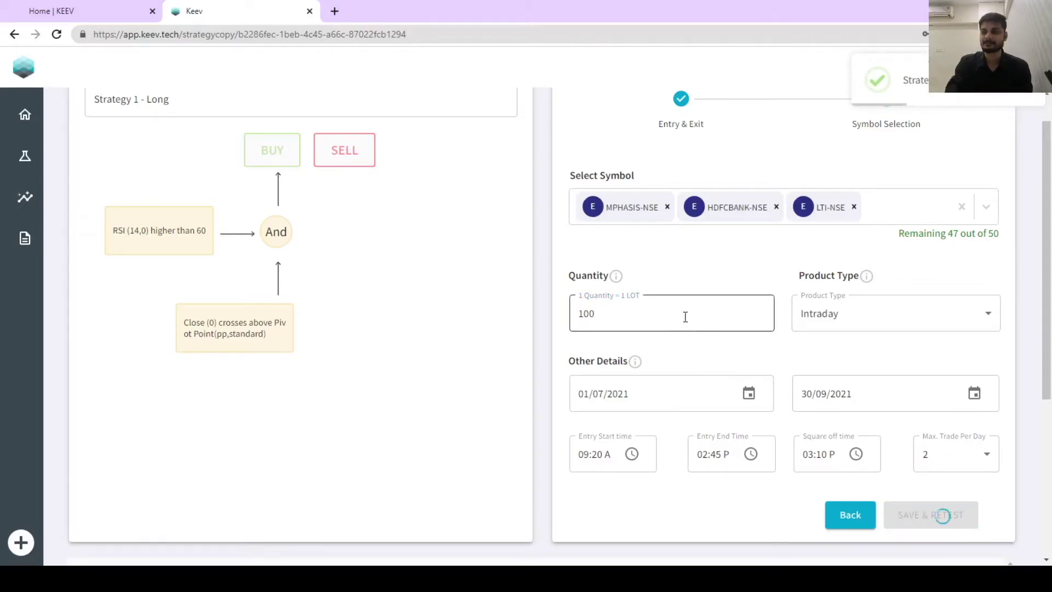
# Step: Review the backtest results with LTI at ₹72,945.6, re-sort by P&L, and return to My Strategies
pyautogui.scroll(-3, 702, 281)
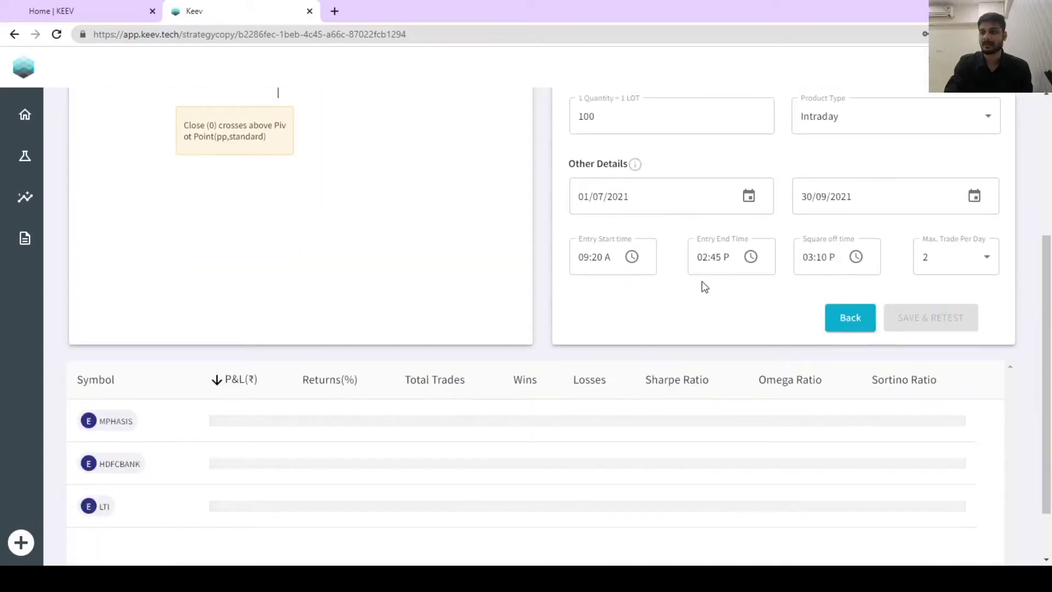
pyautogui.scroll(-1, 705, 287)
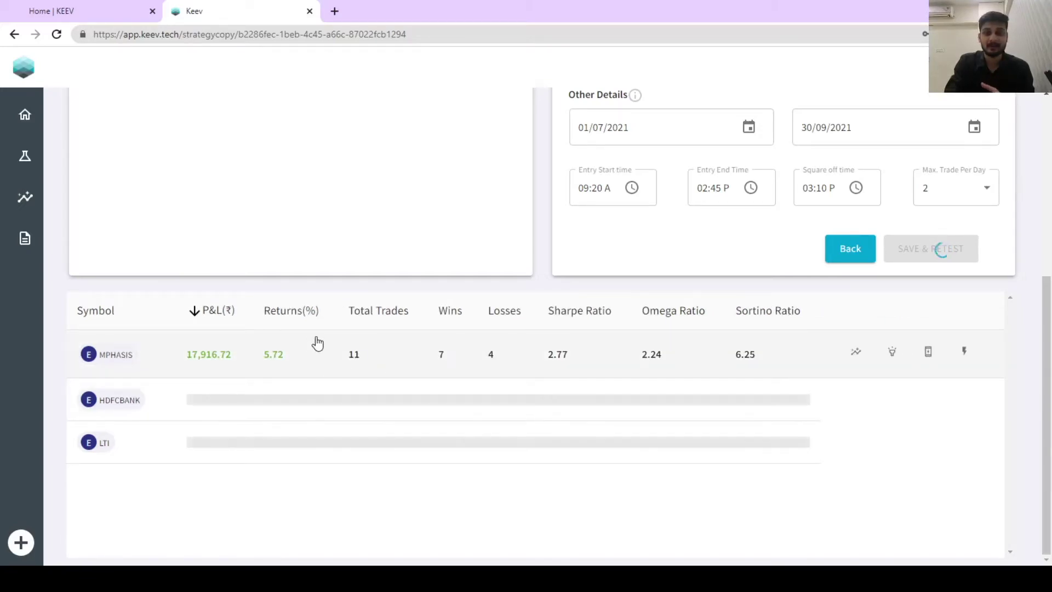
pyautogui.scroll(3, 519, 350)
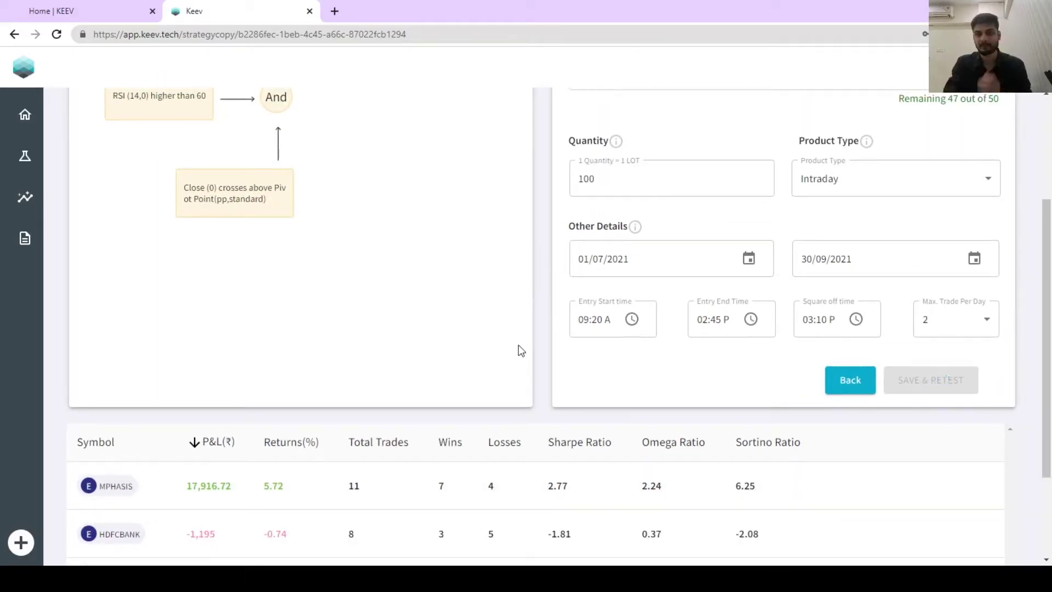
pyautogui.scroll(-3, 518, 349)
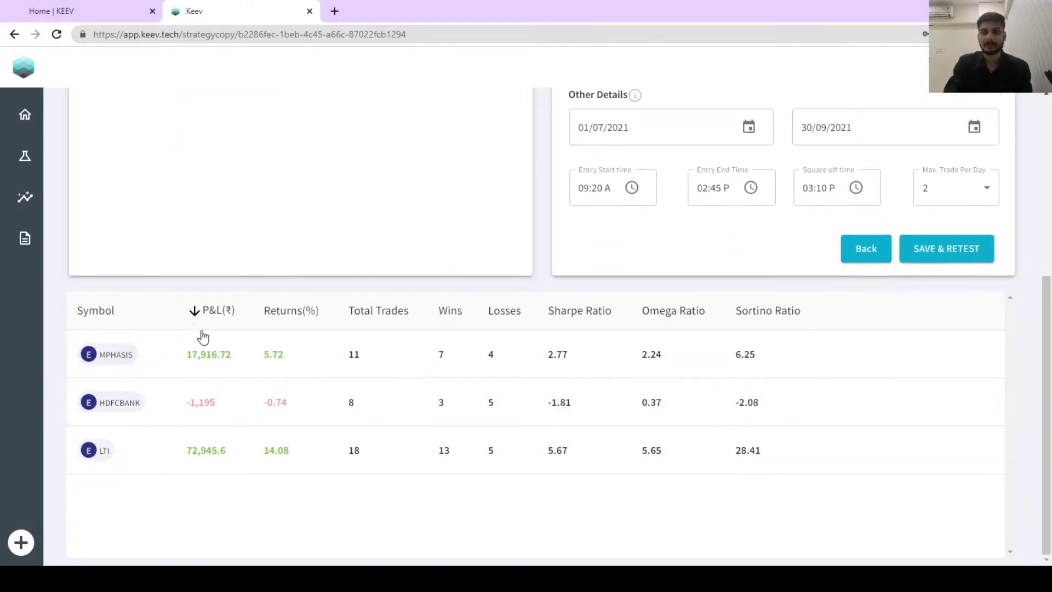
pyautogui.click(192, 312)
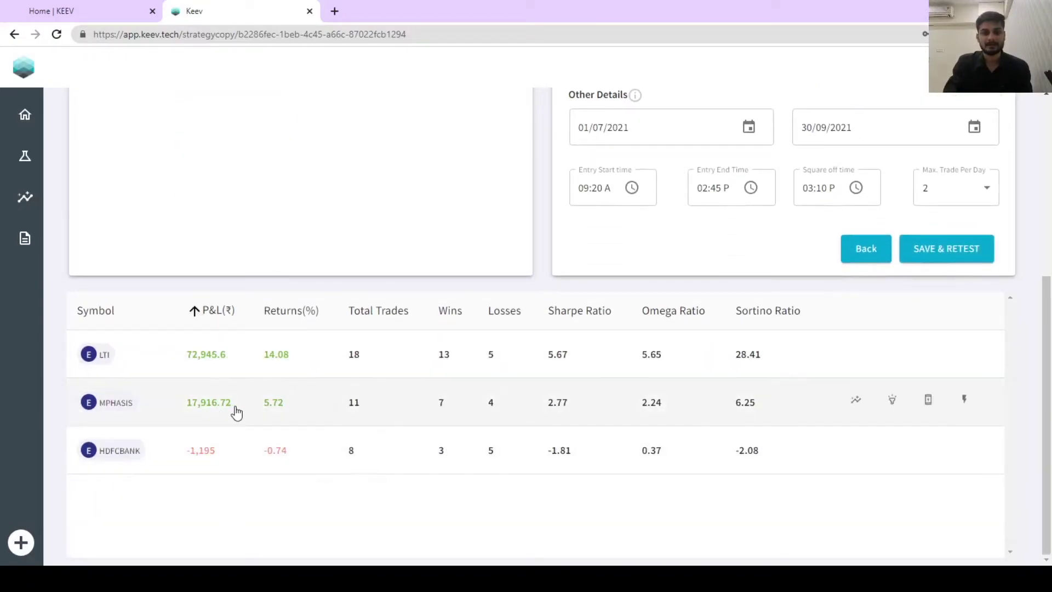
pyautogui.click(24, 158)
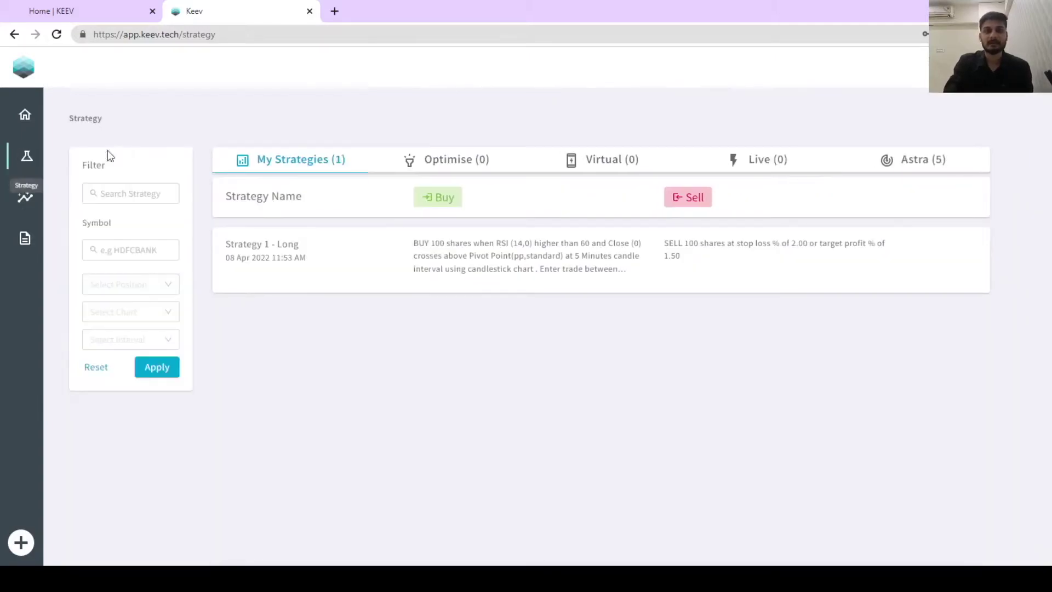
# Step: Copy Astra's BB - RSI Intraday - Short as 'Strategy 1 - Short' and review its RSI-below-40 sell rules
pyautogui.click(901, 160)
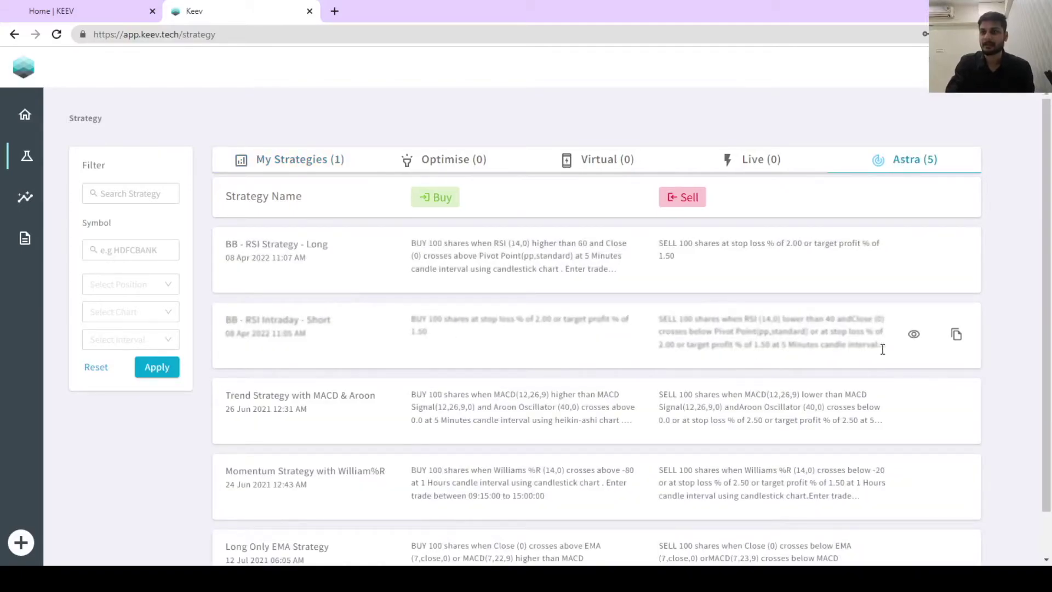
pyautogui.click(957, 338)
pyautogui.click(174, 103)
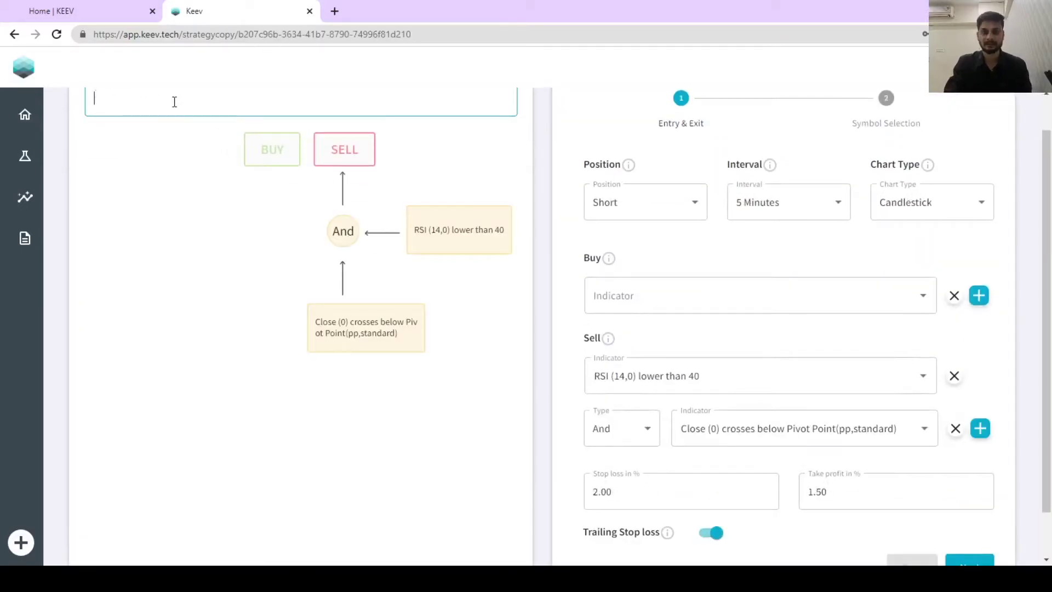
pyautogui.write('Strategy 1 - Short')
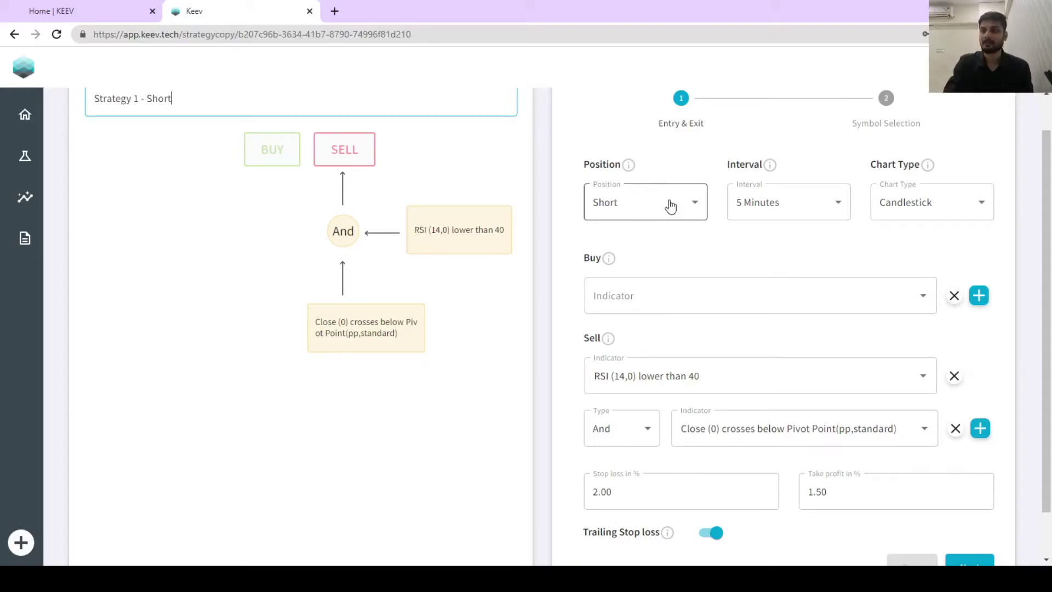
pyautogui.scroll(-1, 662, 265)
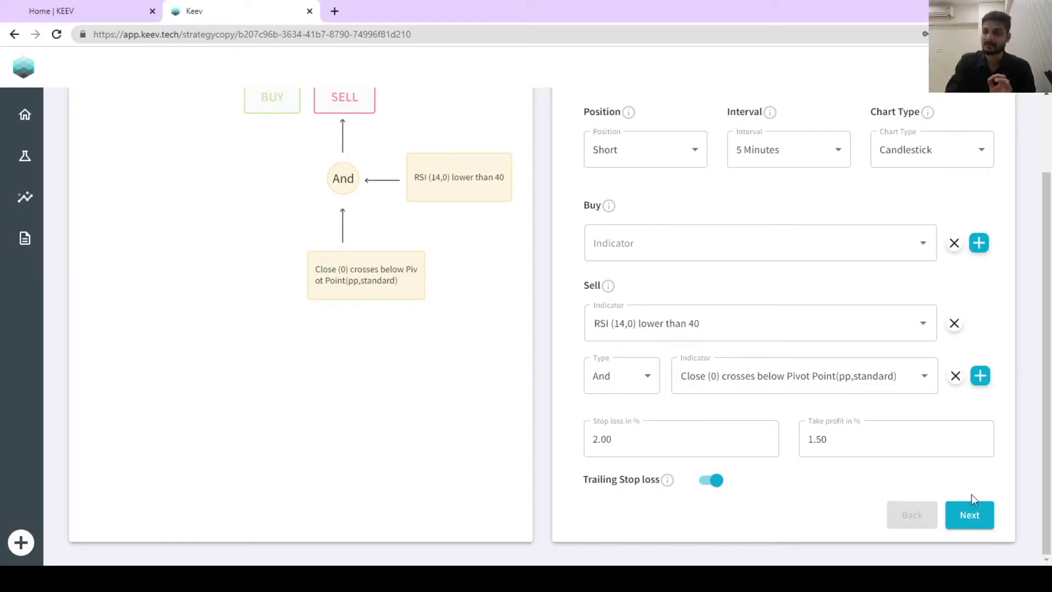
# Step: Keep the six preselected symbols and save Strategy 1 - Short, running its backtest
pyautogui.click(979, 520)
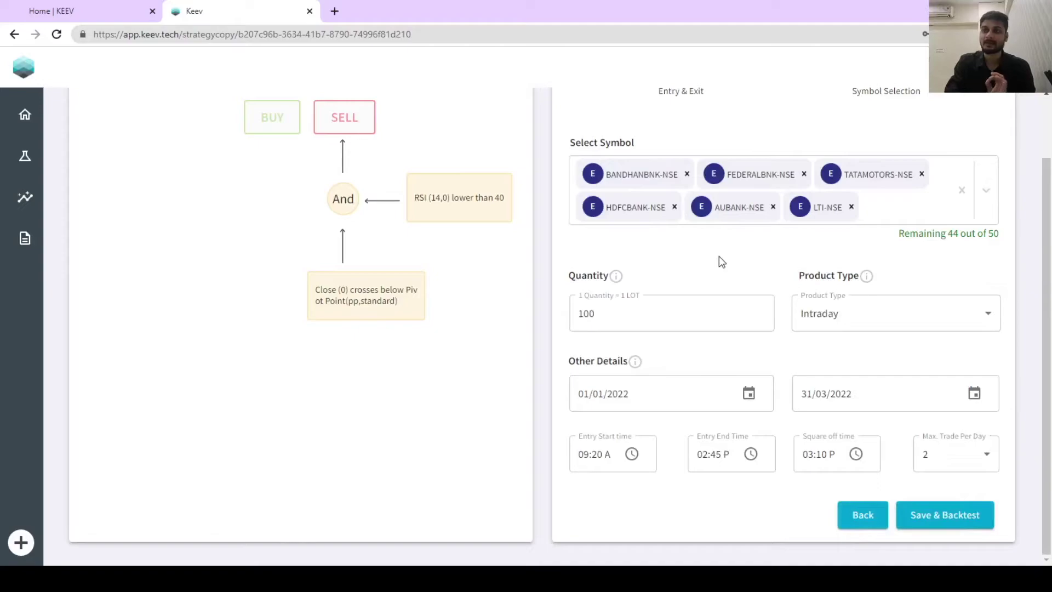
pyautogui.click(941, 517)
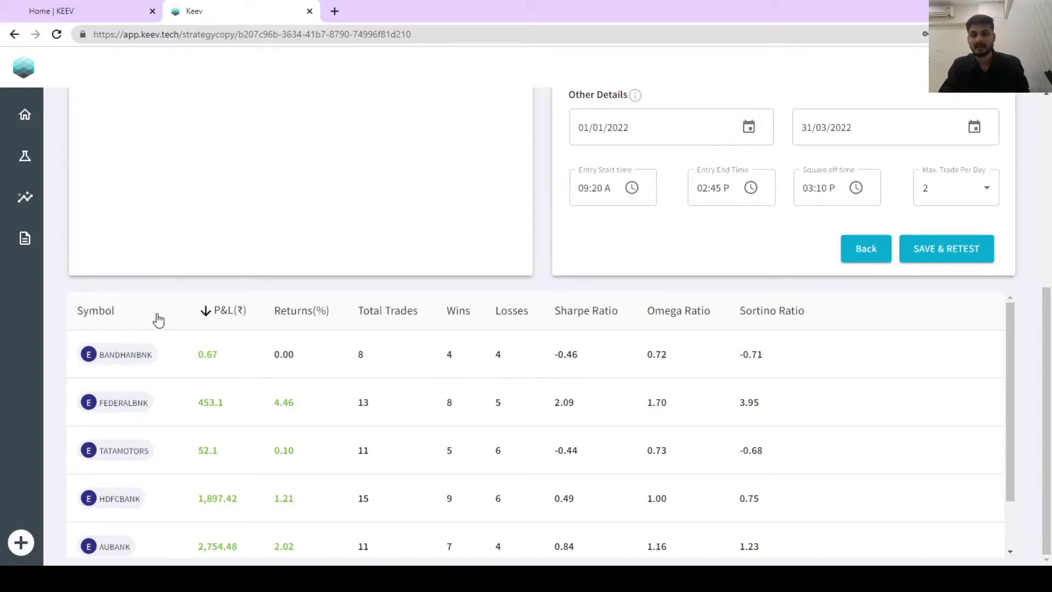
# Step: Sort the Strategy 1 - Short results by P&L so LTI (₹40,812.18) tops, then return to strategies
pyautogui.click(209, 311)
pyautogui.scroll(-1, 322, 403)
pyautogui.scroll(1, 322, 404)
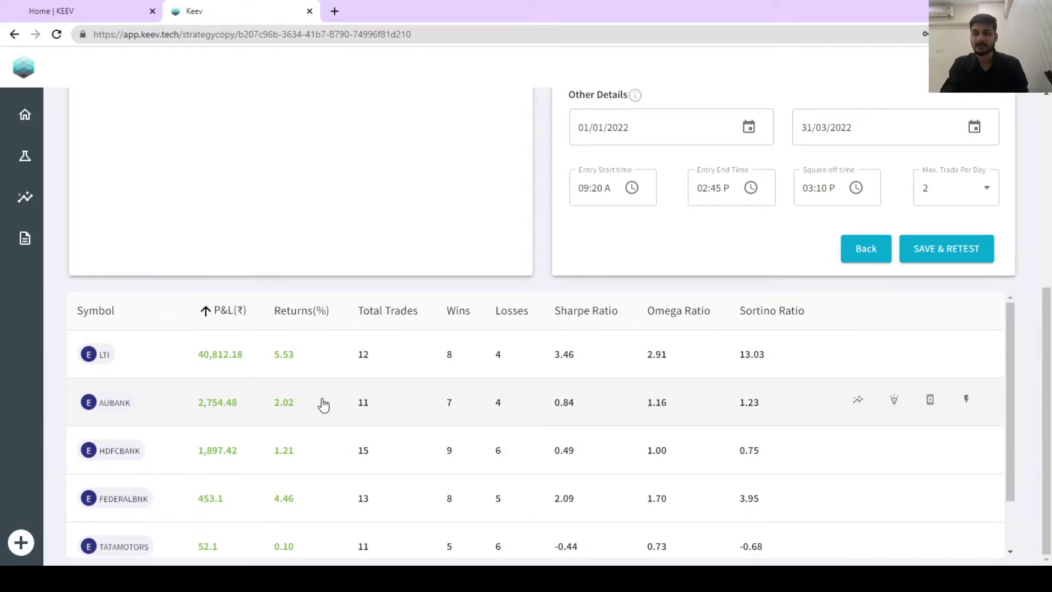
pyautogui.scroll(5, 323, 404)
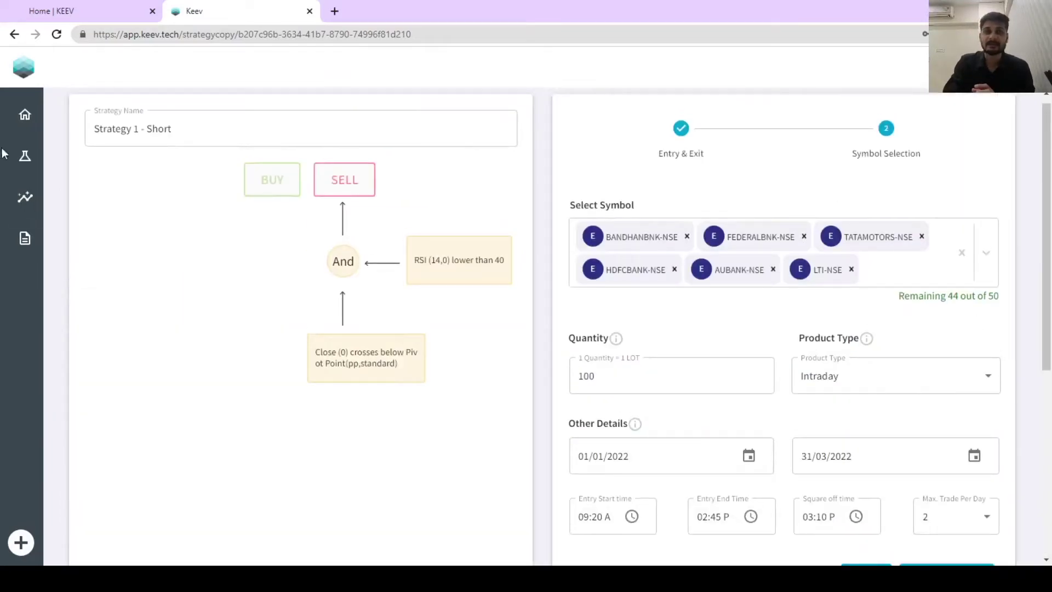
pyautogui.click(25, 156)
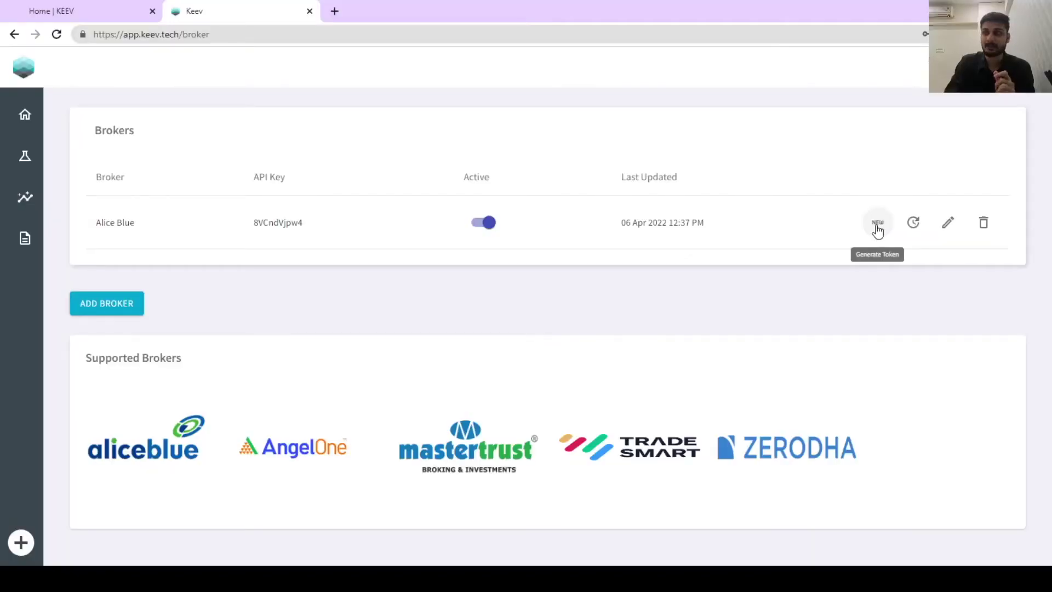
# Step: Generate an Alice Blue token and enter the client ID and account password on the ANT login page
pyautogui.click(877, 229)
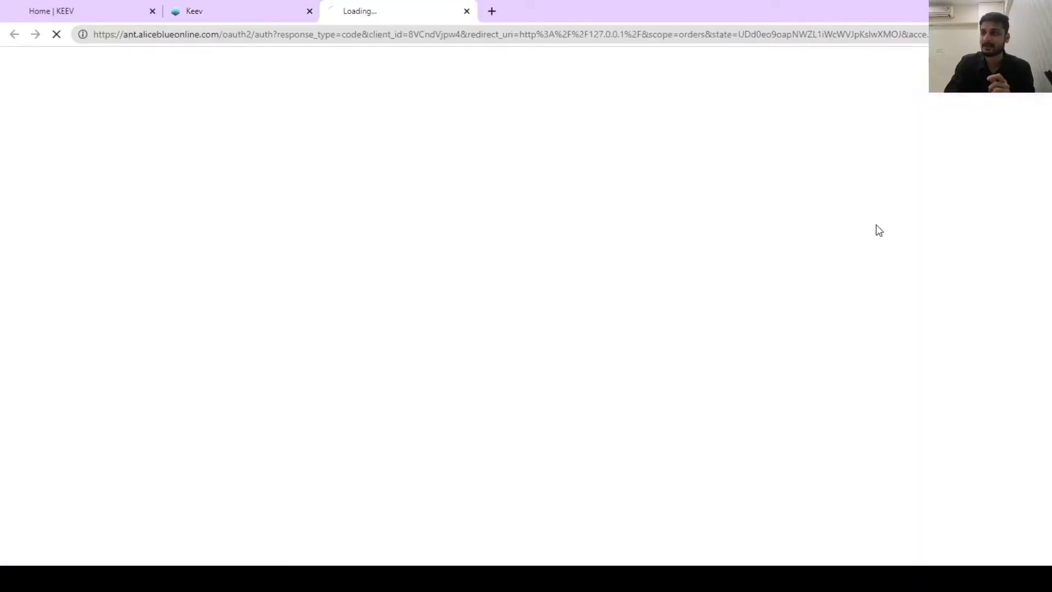
pyautogui.click(468, 188)
pyautogui.click(471, 219)
pyautogui.click(479, 222)
pyautogui.write('•••••••')
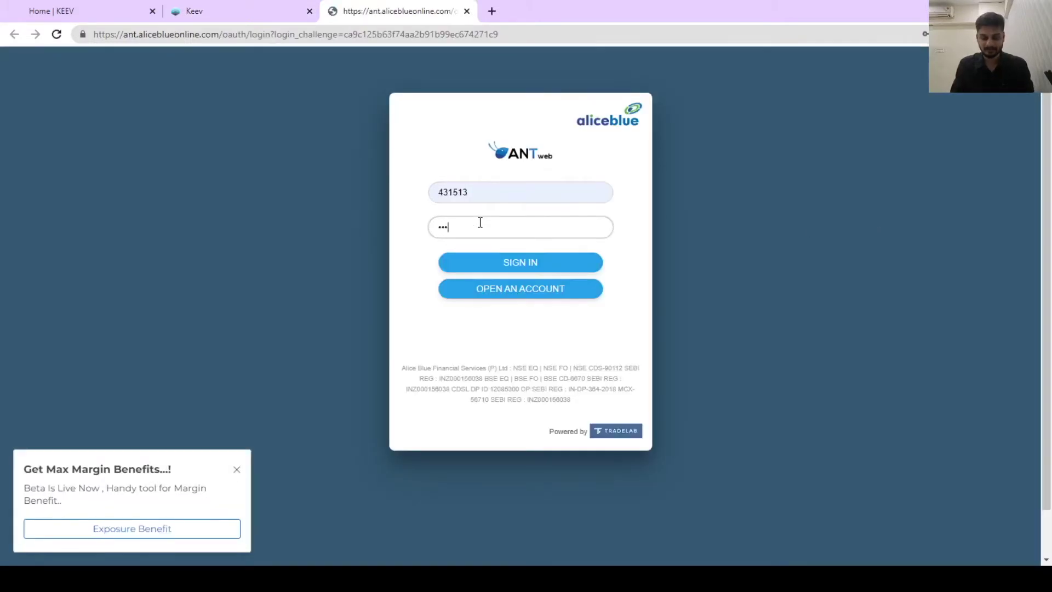
pyautogui.write('••••')
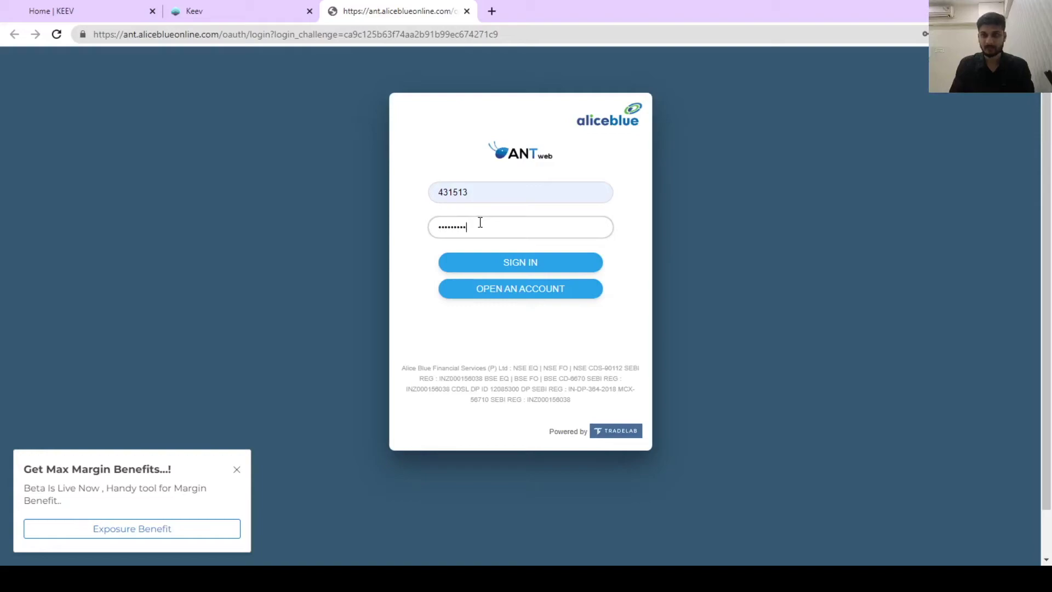
# Step: Submit the Alice Blue login and pass the year-of-birth check
pyautogui.press('Return')
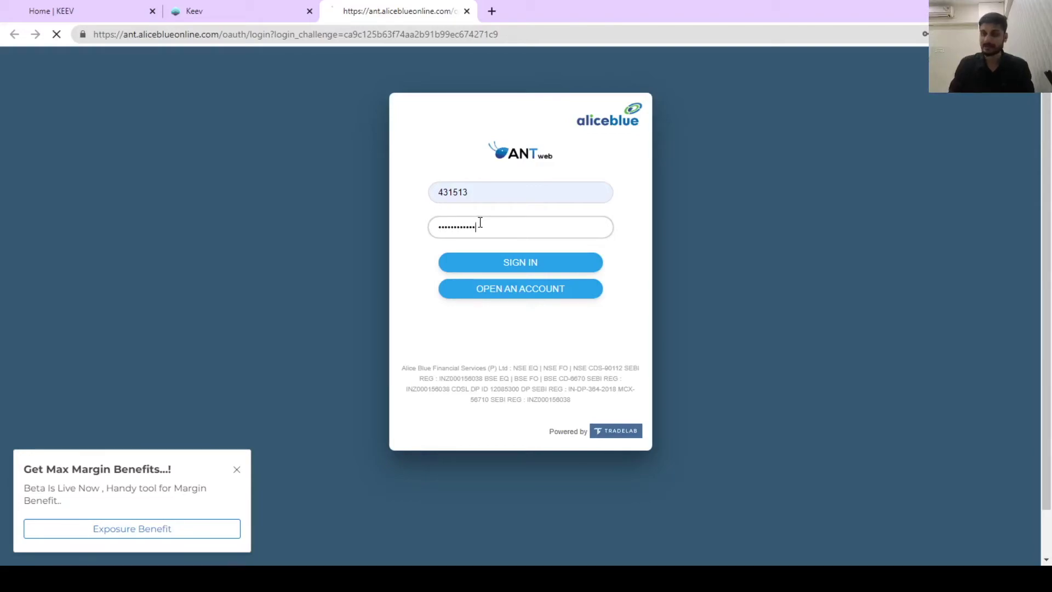
pyautogui.write('998')
pyautogui.press('Return')
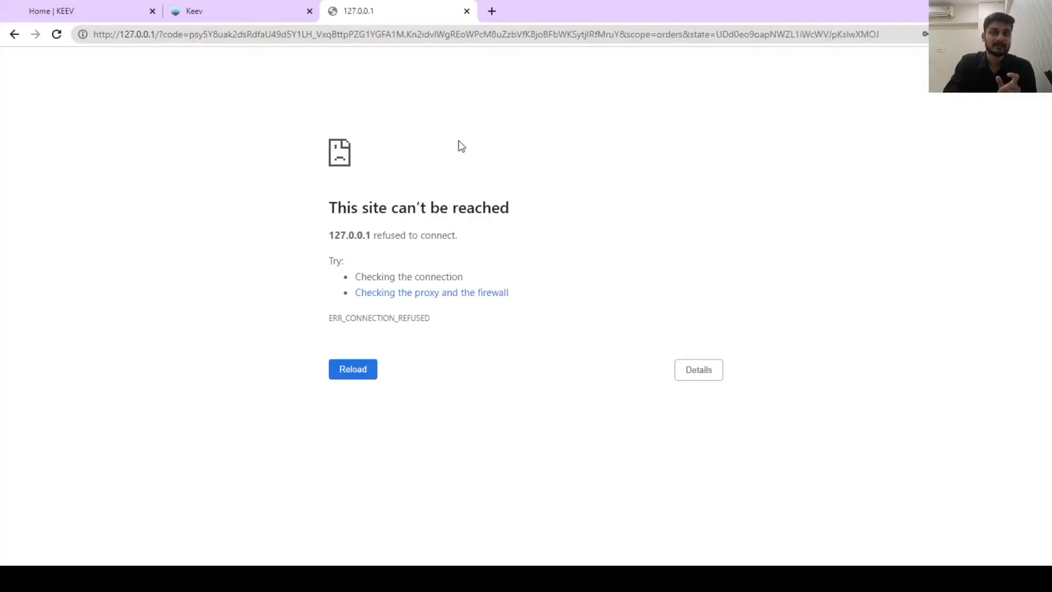
# Step: Select the 127.0.0.1 redirect URL and return to Keev's access code field
pyautogui.click(438, 36)
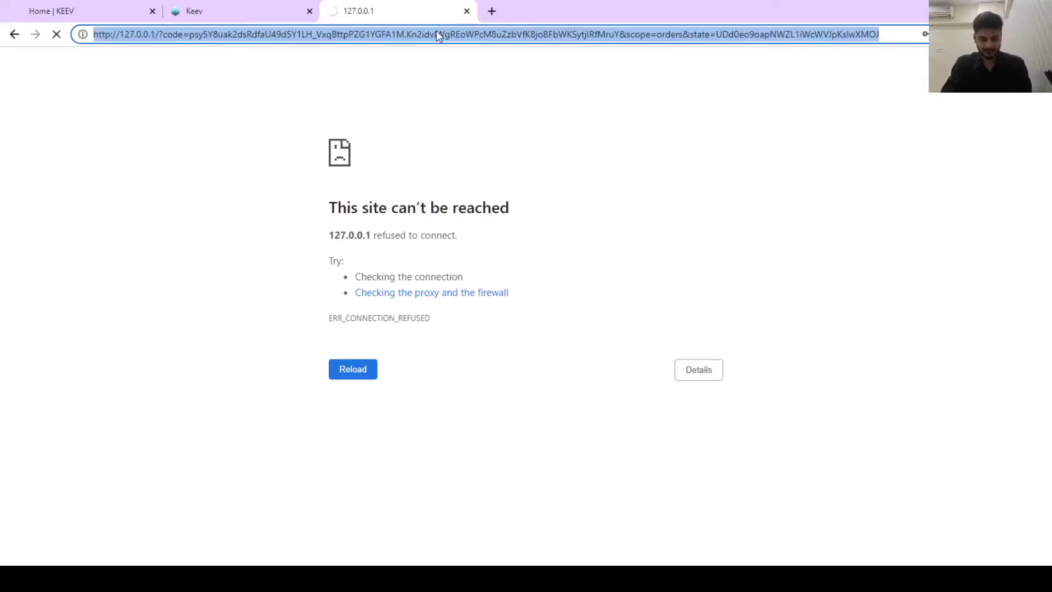
pyautogui.click(274, 11)
pyautogui.click(462, 288)
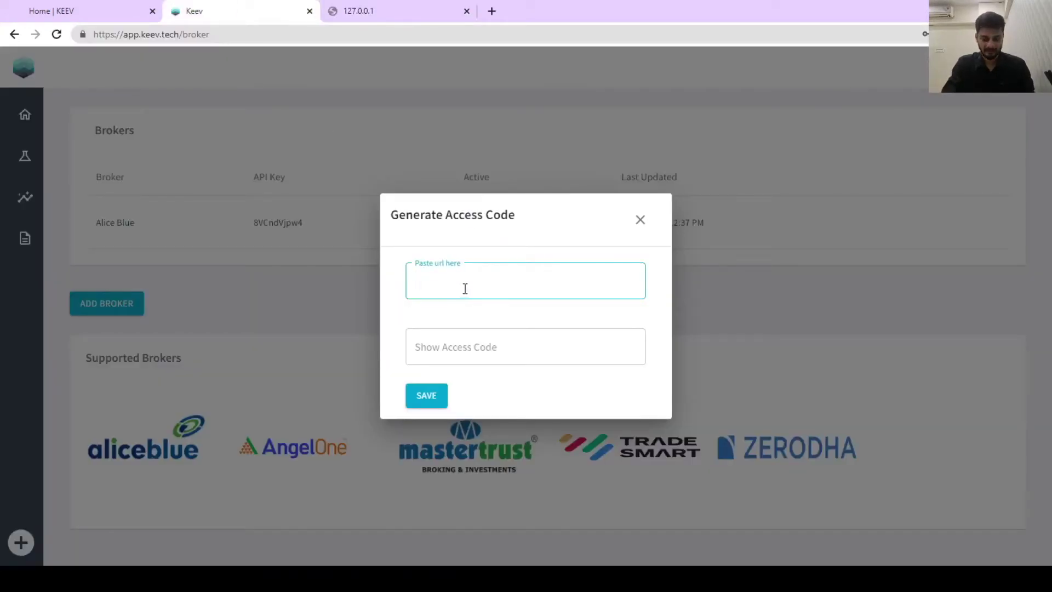
# Step: Paste the redirect URL into the Generate Access Code dialog and save it
pyautogui.hotkey('ctrl', 'v')
pyautogui.click(427, 396)
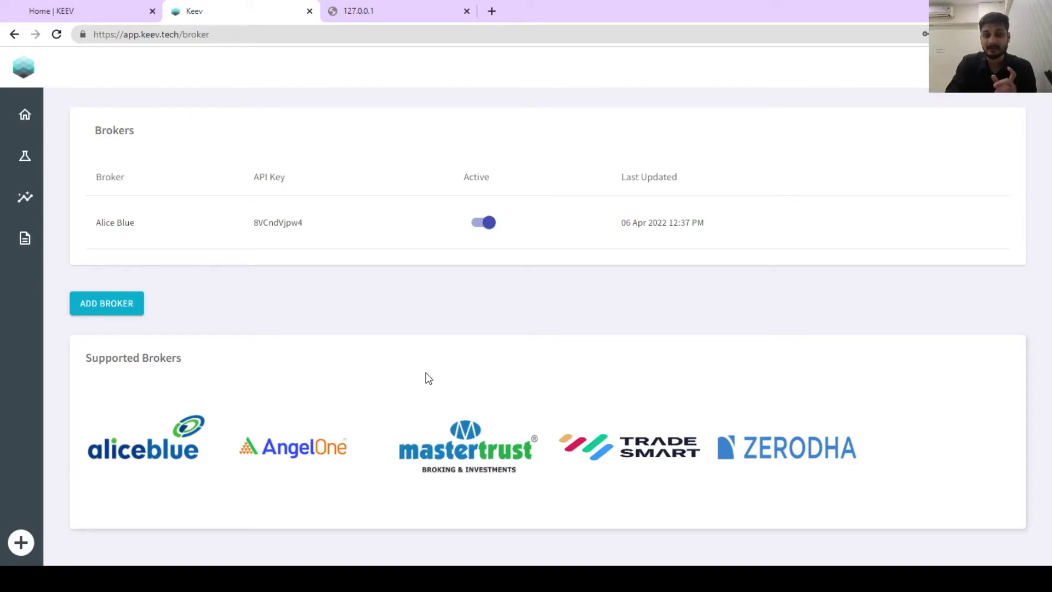
# Step: Review the dashboard's ₹14,961 available equity, then go to the Strategies list
pyautogui.click(26, 113)
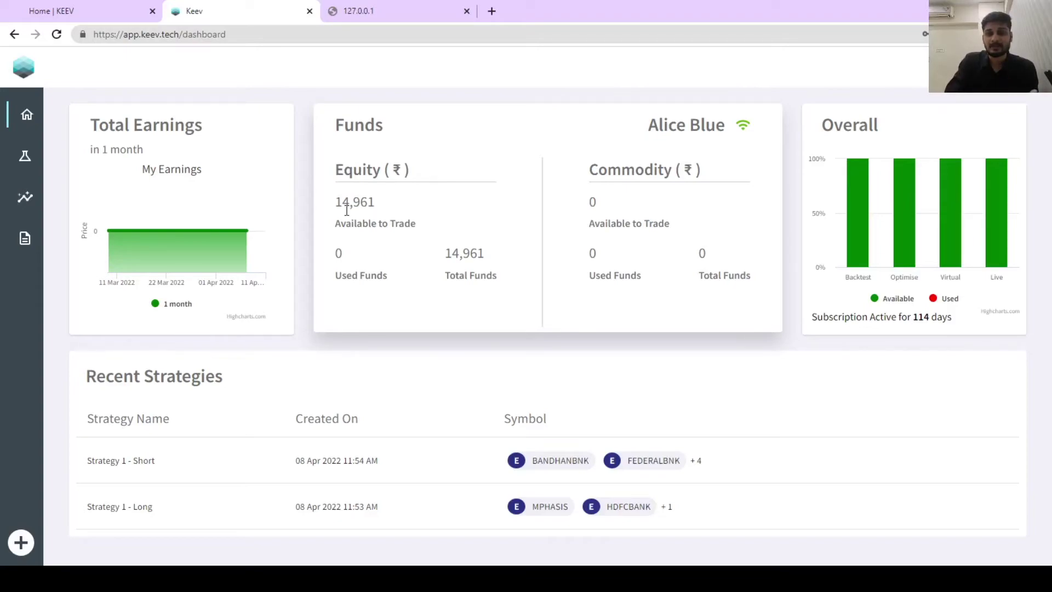
pyautogui.click(24, 159)
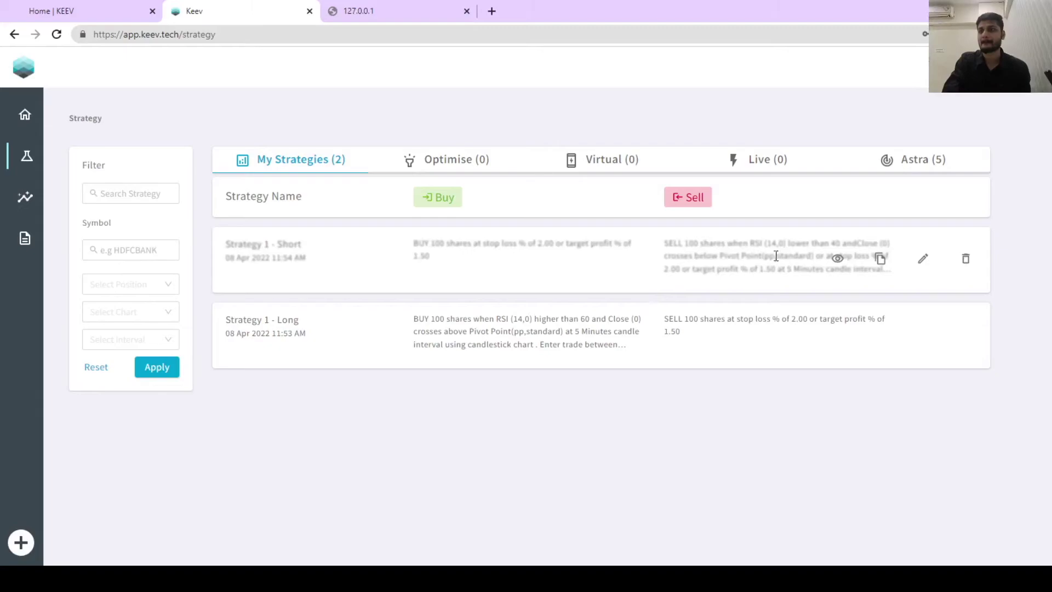
# Step: Run Strategy 1 - Short live on LTI for 10 Days, fully automated, with terms accepted
pyautogui.click(838, 262)
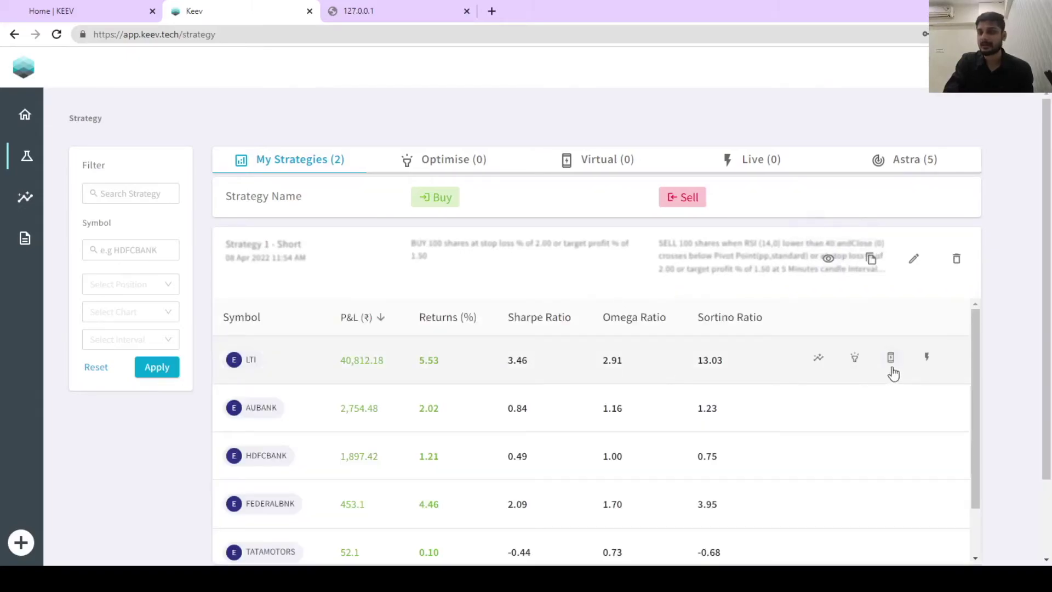
pyautogui.click(930, 359)
pyautogui.click(712, 390)
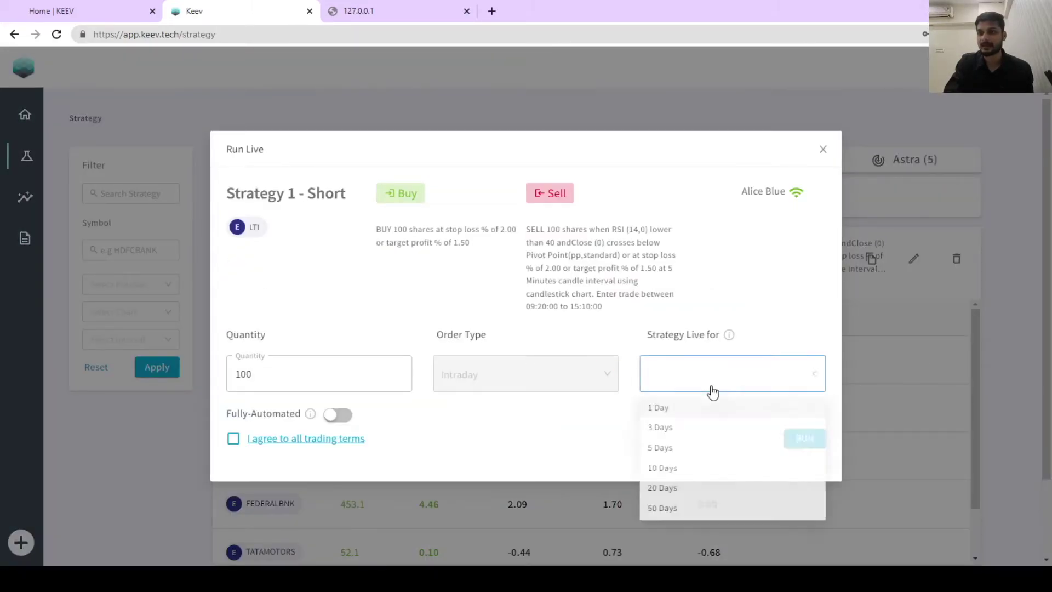
pyautogui.click(665, 469)
pyautogui.click(338, 415)
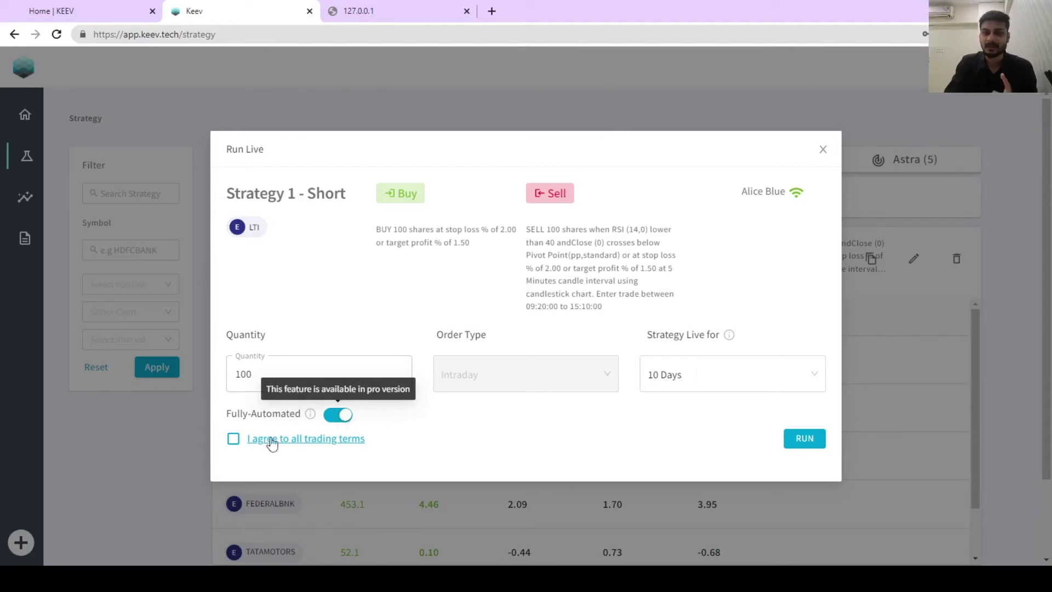
pyautogui.click(233, 439)
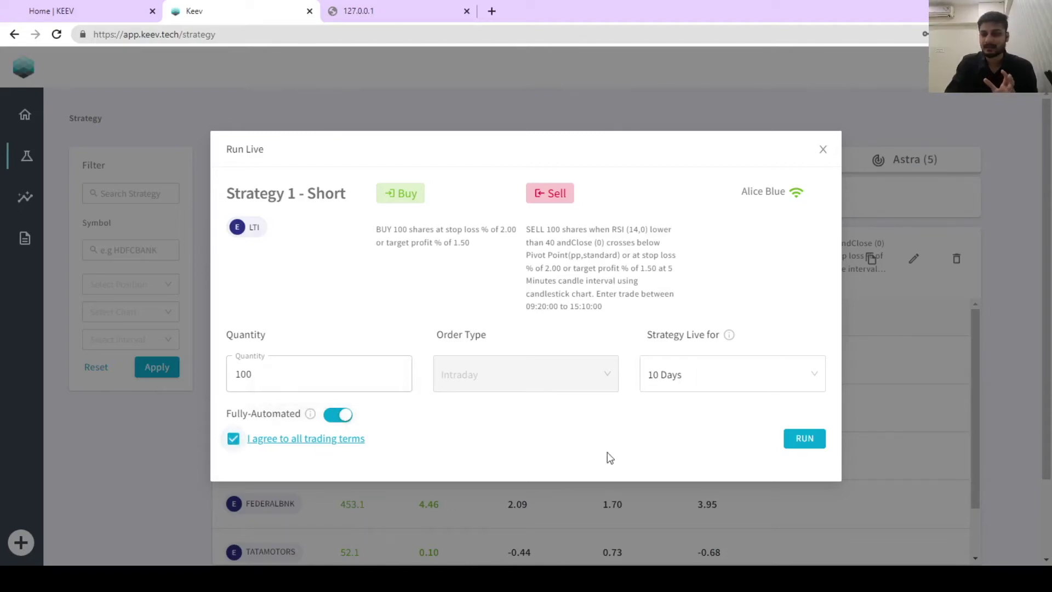
pyautogui.click(808, 439)
# Step: Deploy Strategy 1 - Short live on AUBANK for 10 Days, fully automated
pyautogui.click(926, 408)
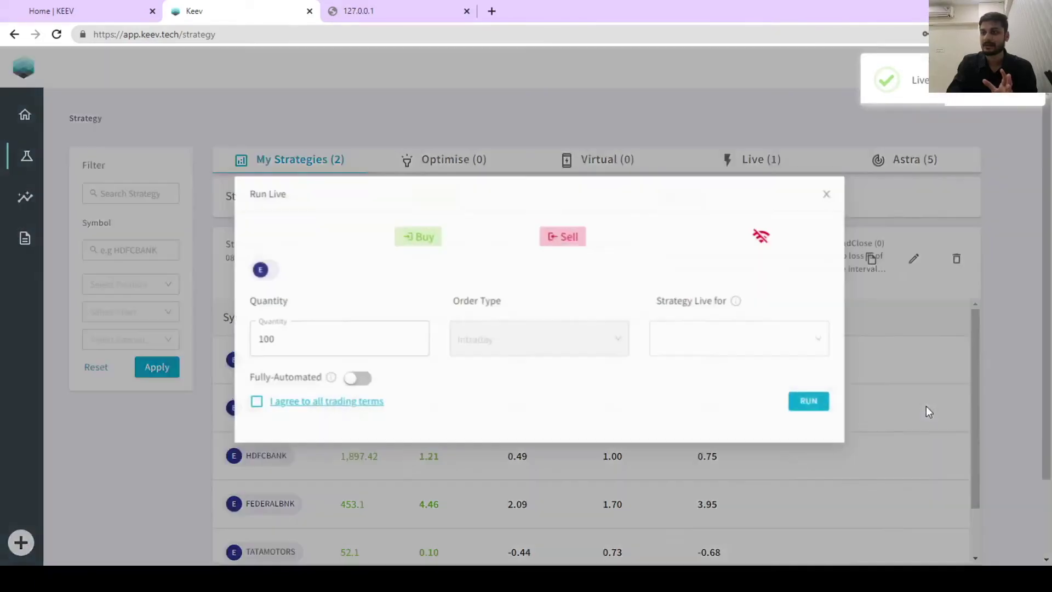
pyautogui.click(682, 382)
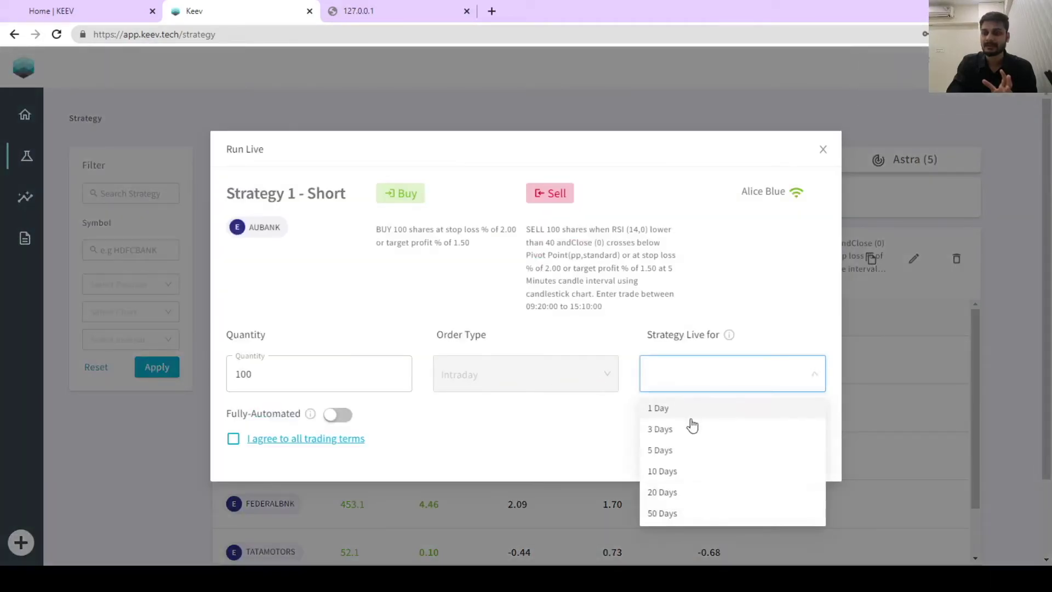
pyautogui.click(664, 470)
pyautogui.click(349, 419)
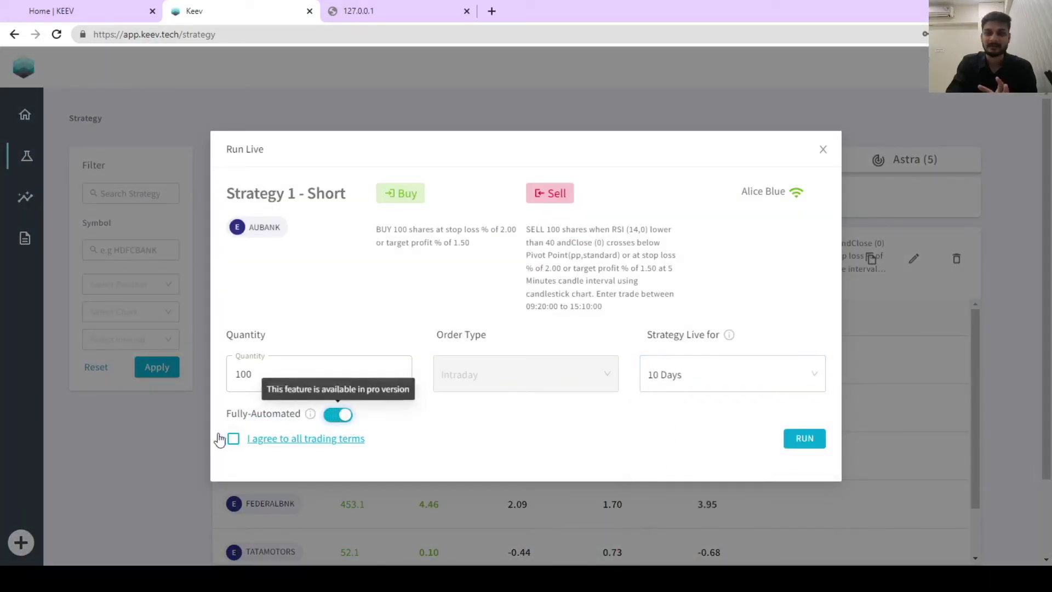
pyautogui.click(233, 438)
pyautogui.click(818, 441)
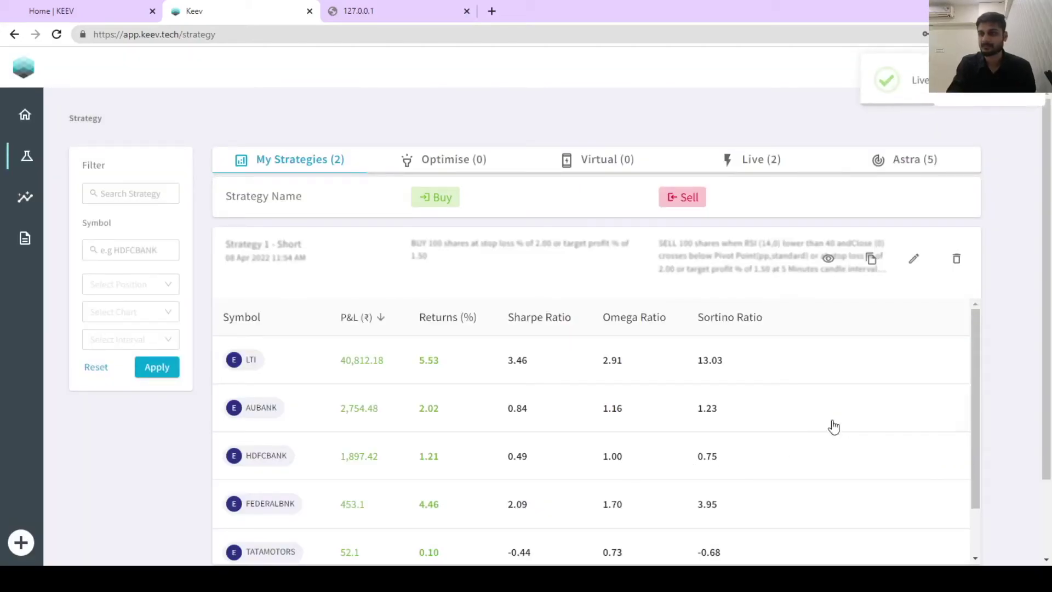
# Step: Deploy the Short strategy live on HDFCBANK for 10 Days, fully automated
pyautogui.click(925, 452)
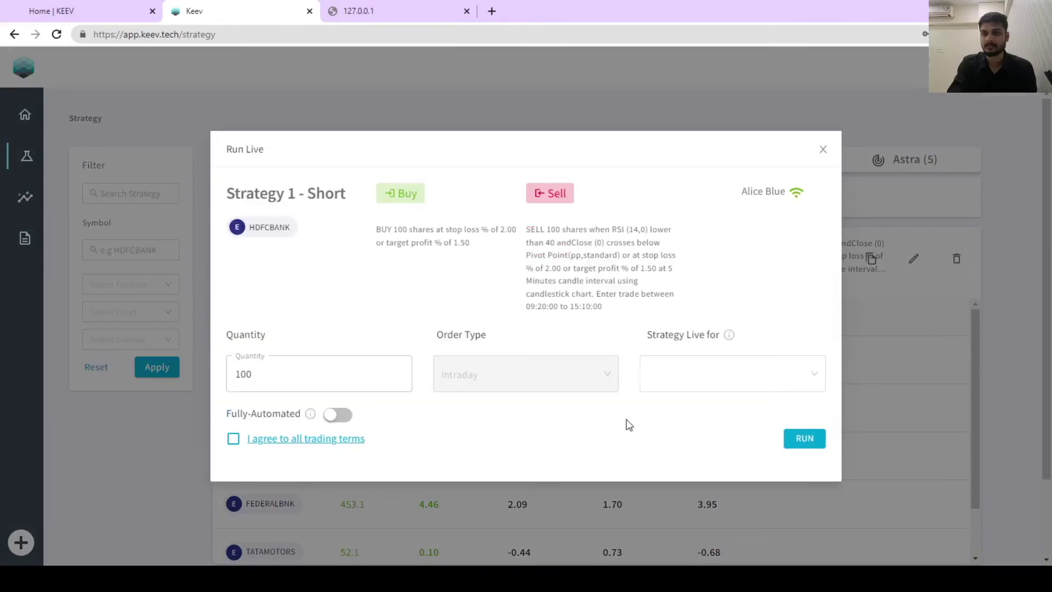
pyautogui.click(695, 379)
pyautogui.click(663, 472)
pyautogui.click(337, 414)
pyautogui.click(233, 438)
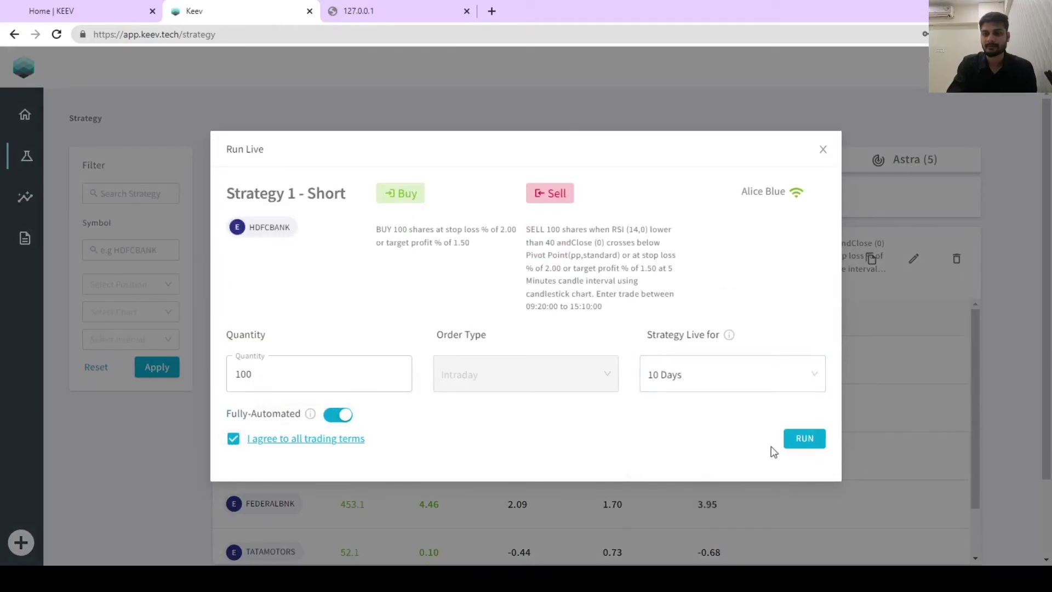
pyautogui.click(803, 438)
# Step: Deploy the Short strategy live on FEDERALBNK for 10 Days, fully automated
pyautogui.scroll(-1, 917, 441)
pyautogui.click(928, 445)
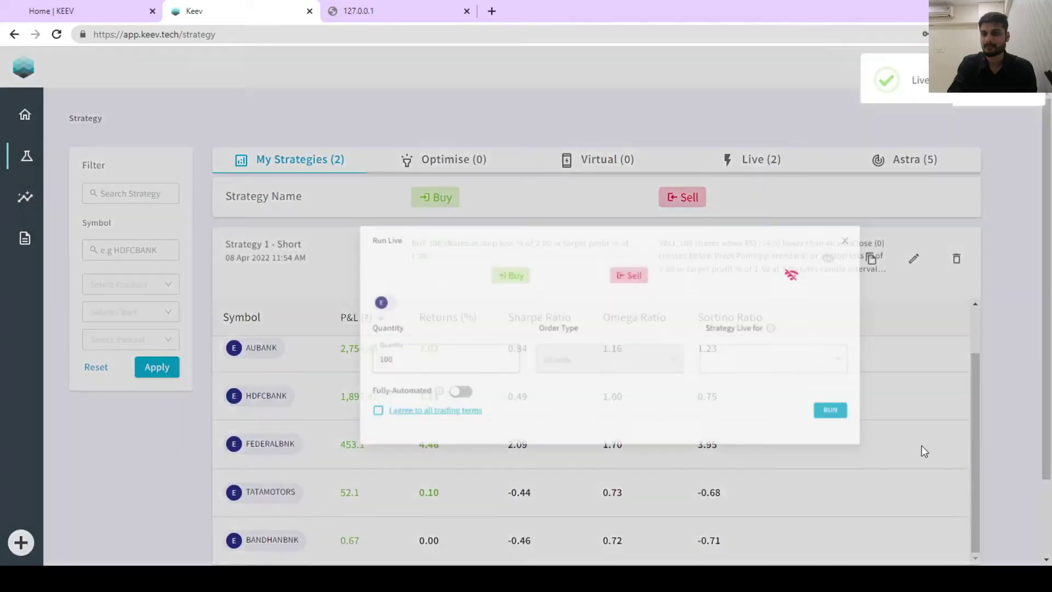
pyautogui.click(733, 383)
pyautogui.click(663, 471)
pyautogui.click(331, 414)
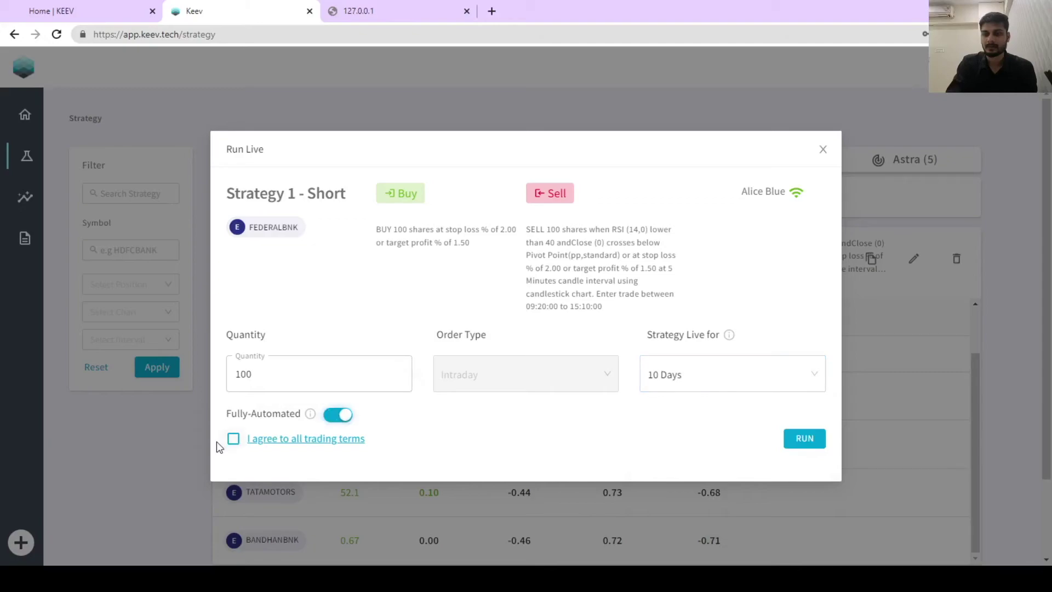
pyautogui.click(233, 438)
pyautogui.click(804, 441)
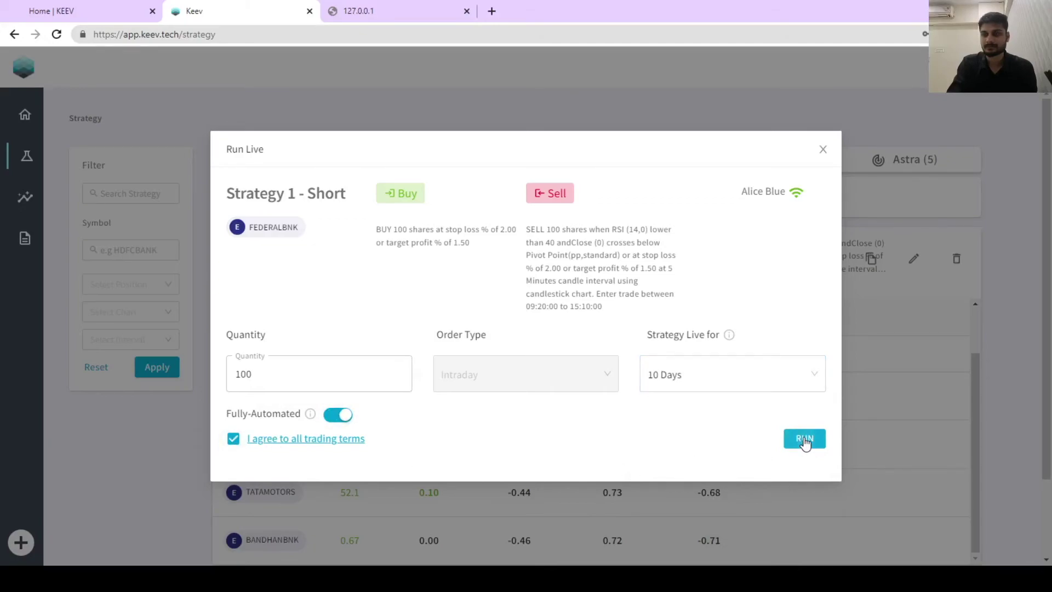
# Step: Deploy the Short strategy live on TATAMOTORS for 10 Days, fully automated
pyautogui.click(928, 490)
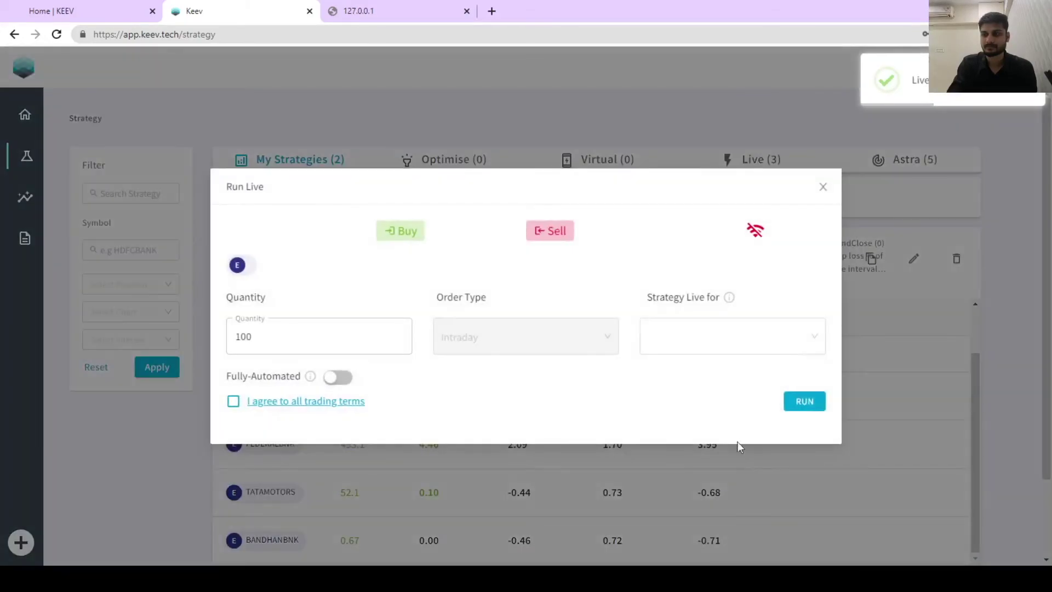
pyautogui.click(704, 347)
pyautogui.click(662, 433)
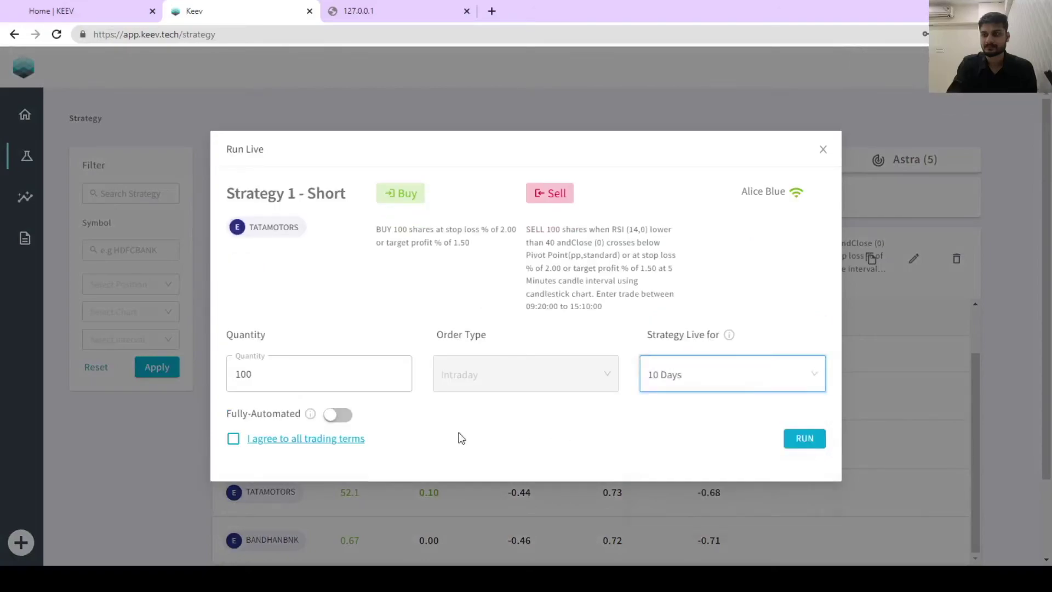
pyautogui.click(340, 415)
pyautogui.click(247, 439)
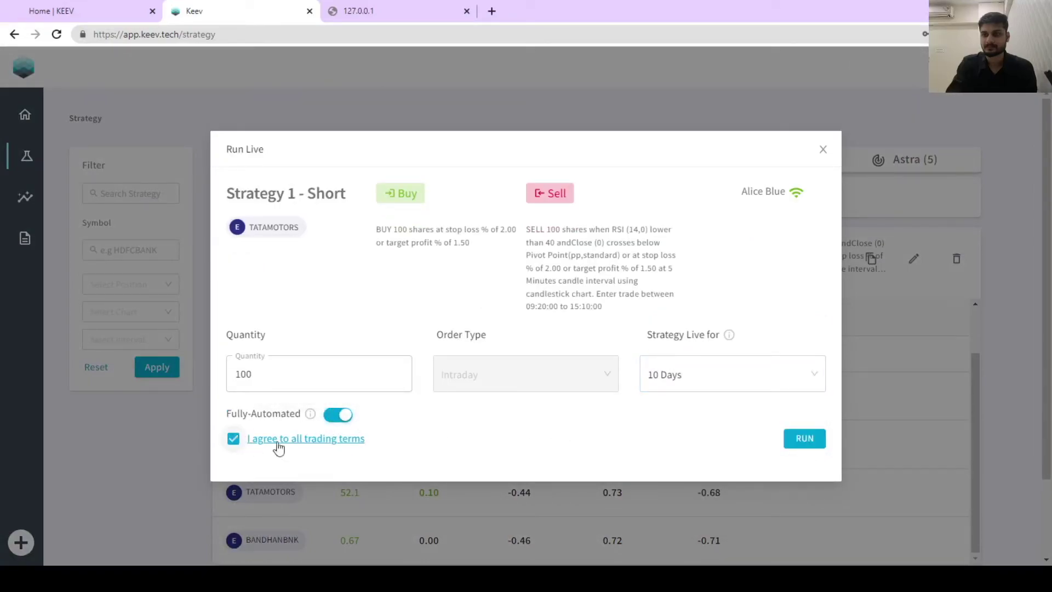
pyautogui.click(810, 441)
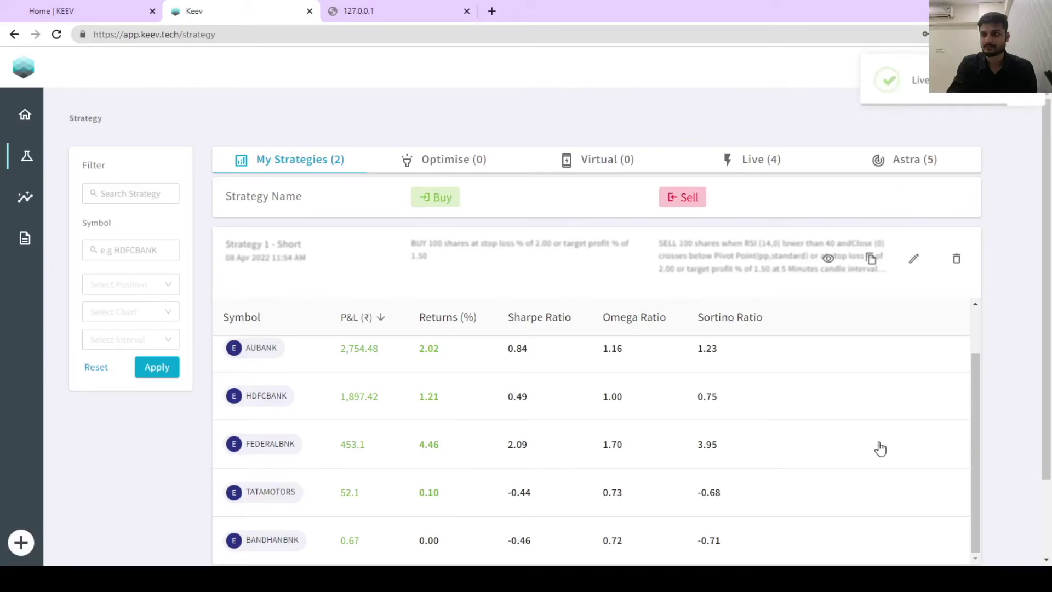
# Step: Deploy the Short strategy live on BANDHANBNK for 10 Days, fully automated
pyautogui.click(928, 537)
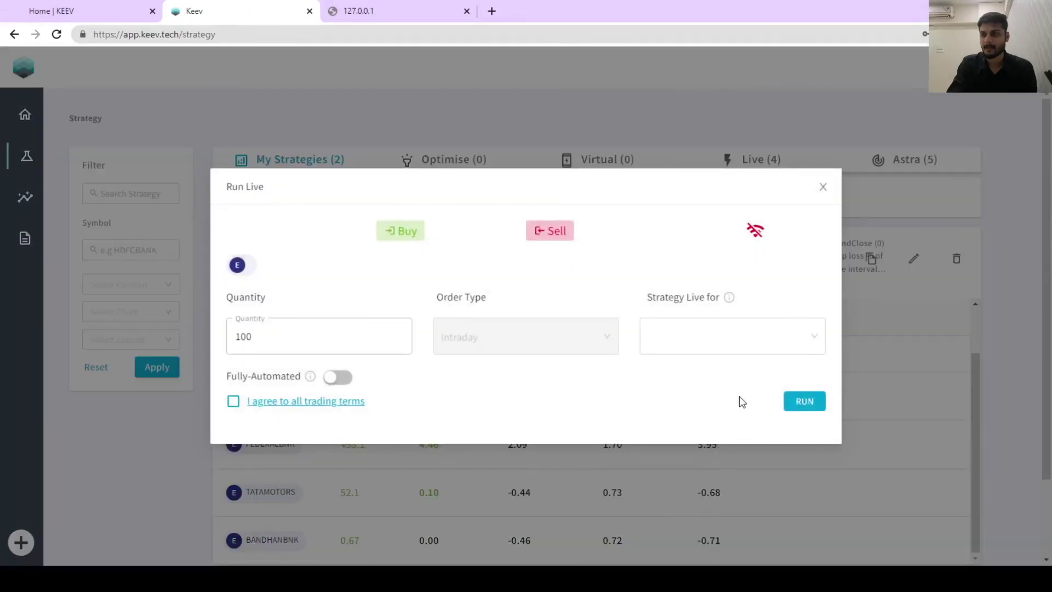
pyautogui.click(703, 348)
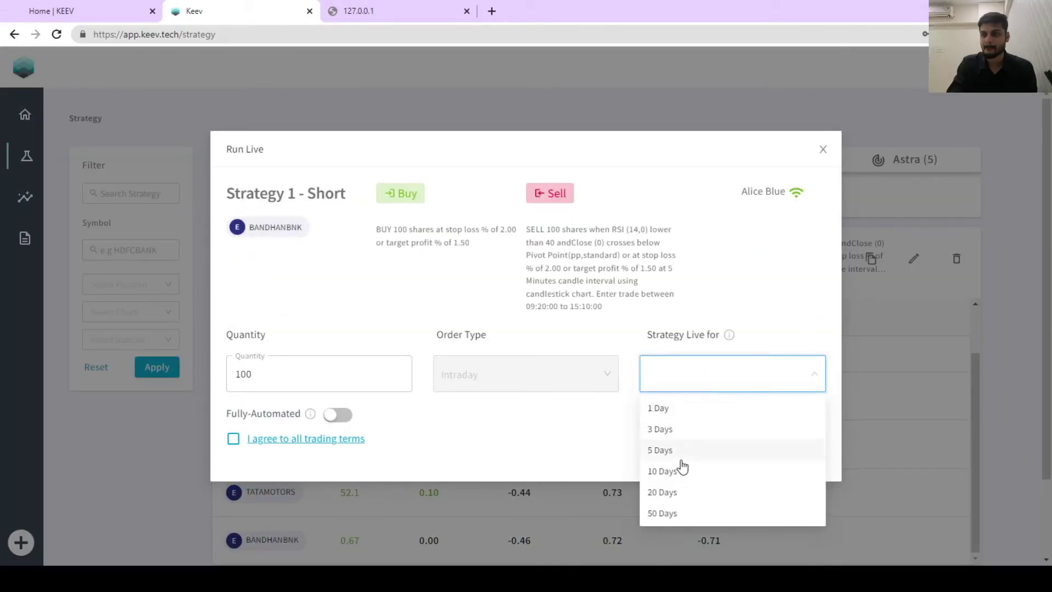
pyautogui.click(671, 470)
pyautogui.click(341, 419)
pyautogui.click(233, 438)
pyautogui.click(799, 440)
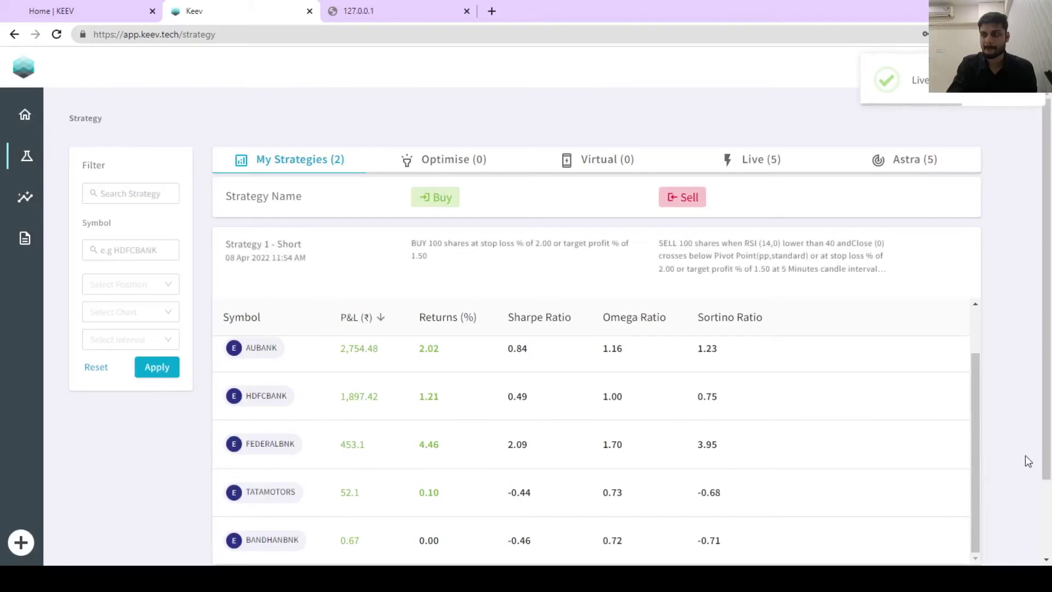
# Step: Expand Strategy 1 - Long and deploy it live on LTI for 10 Days, fully automated
pyautogui.scroll(-2, 1030, 460)
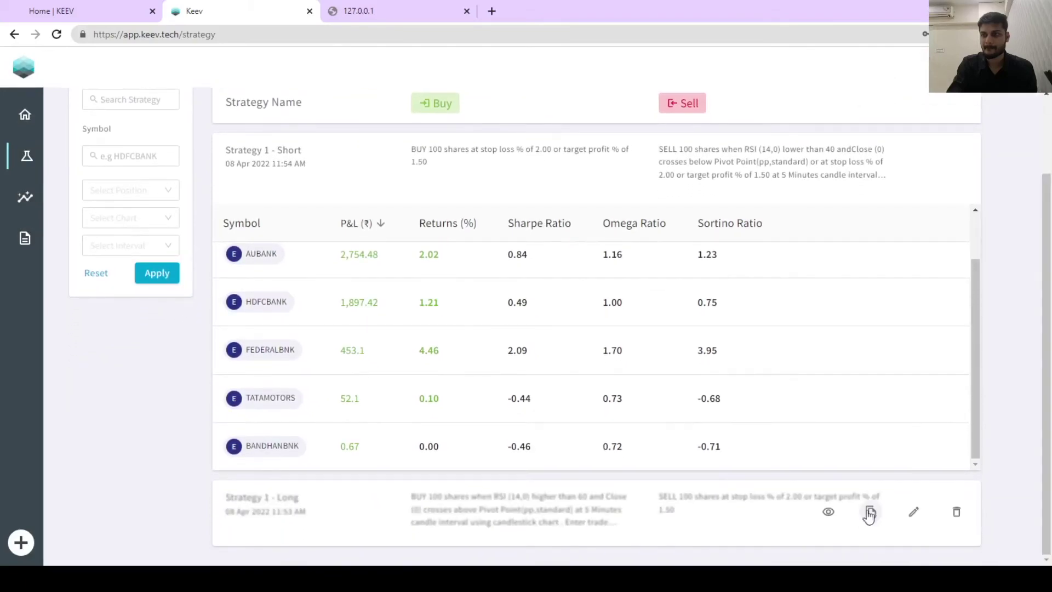
pyautogui.click(828, 506)
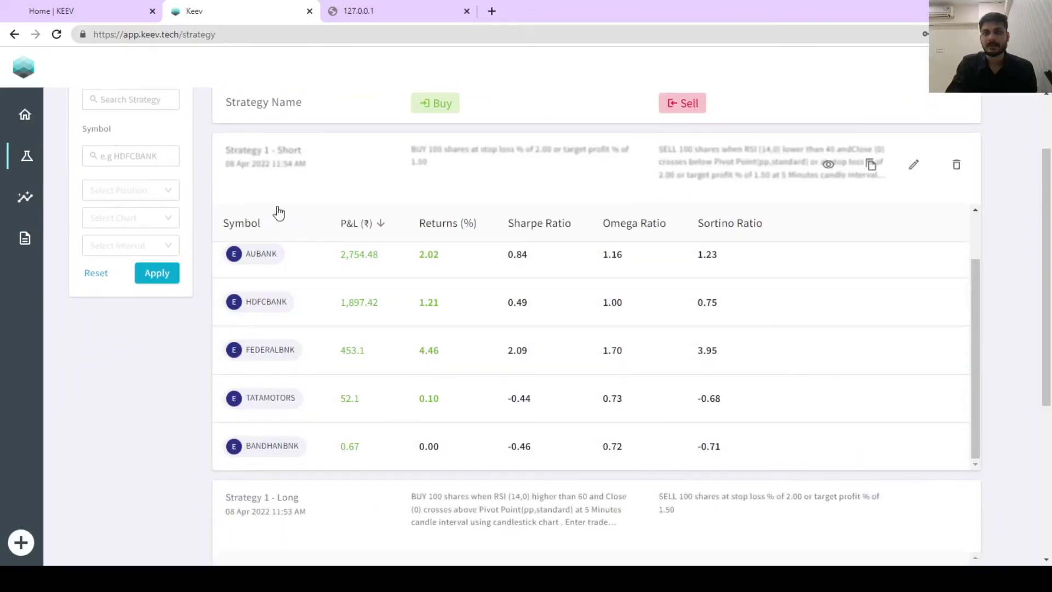
pyautogui.scroll(-2, 776, 497)
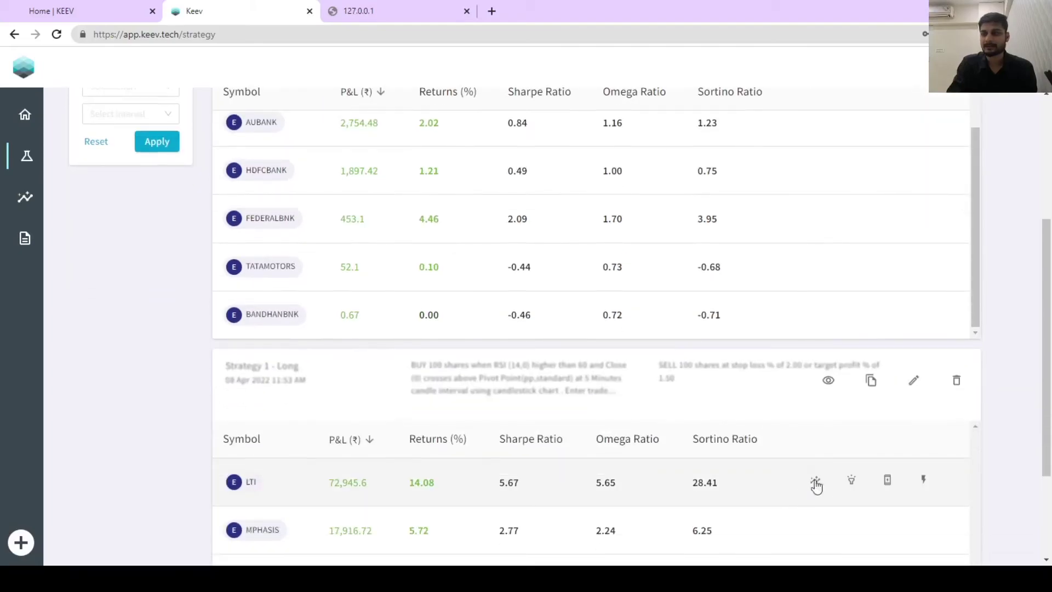
pyautogui.click(920, 478)
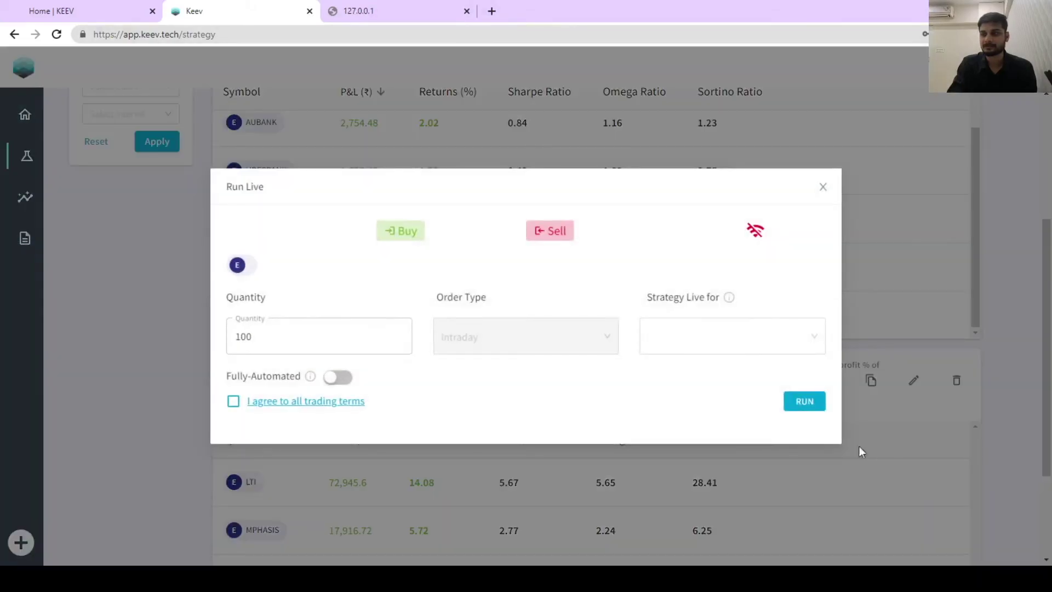
pyautogui.click(706, 346)
pyautogui.click(671, 463)
pyautogui.click(338, 408)
pyautogui.click(234, 431)
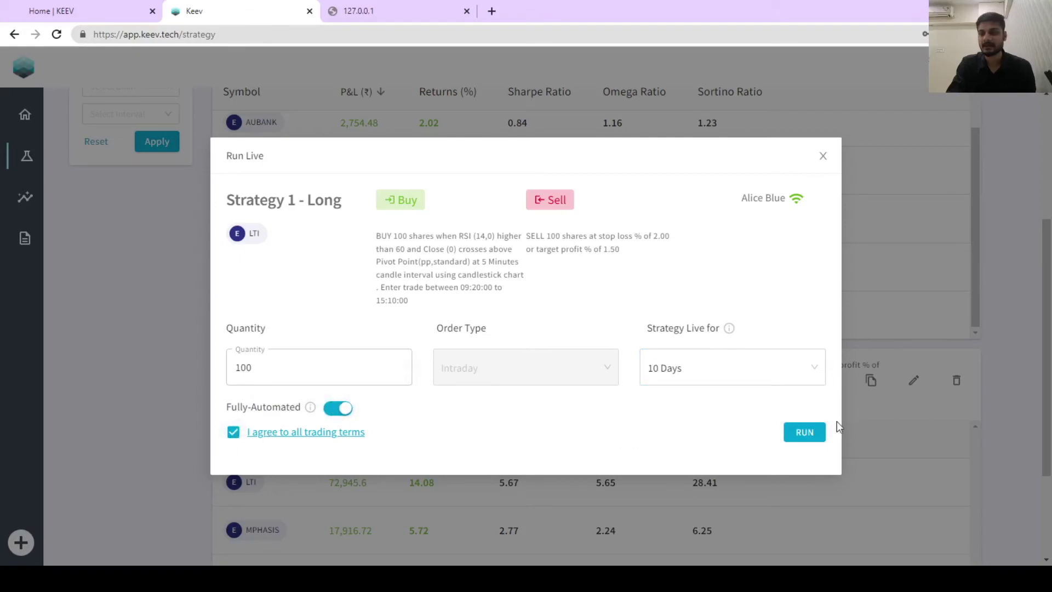
pyautogui.click(810, 432)
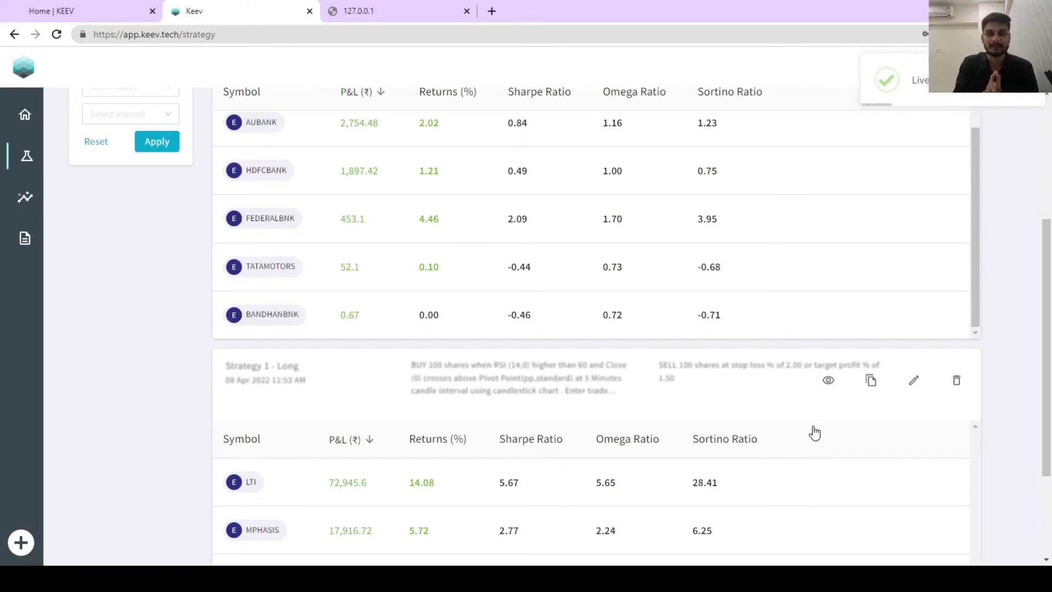
# Step: Deploy the Long strategy live on MPHASIS for 10 Days, fully automated
pyautogui.scroll(-1, 861, 484)
pyautogui.scroll(-2, 861, 484)
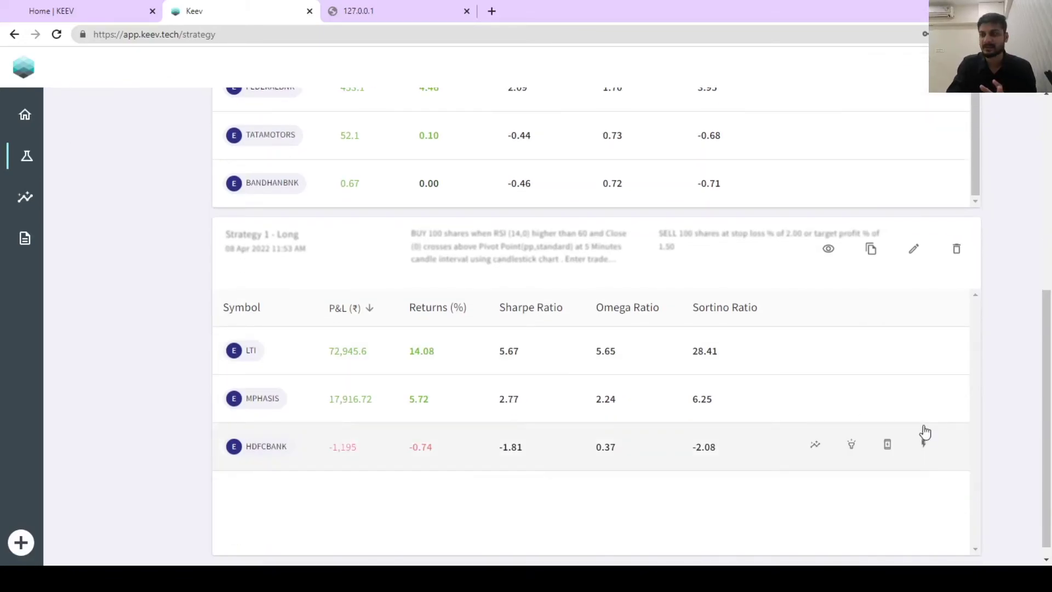
pyautogui.click(923, 398)
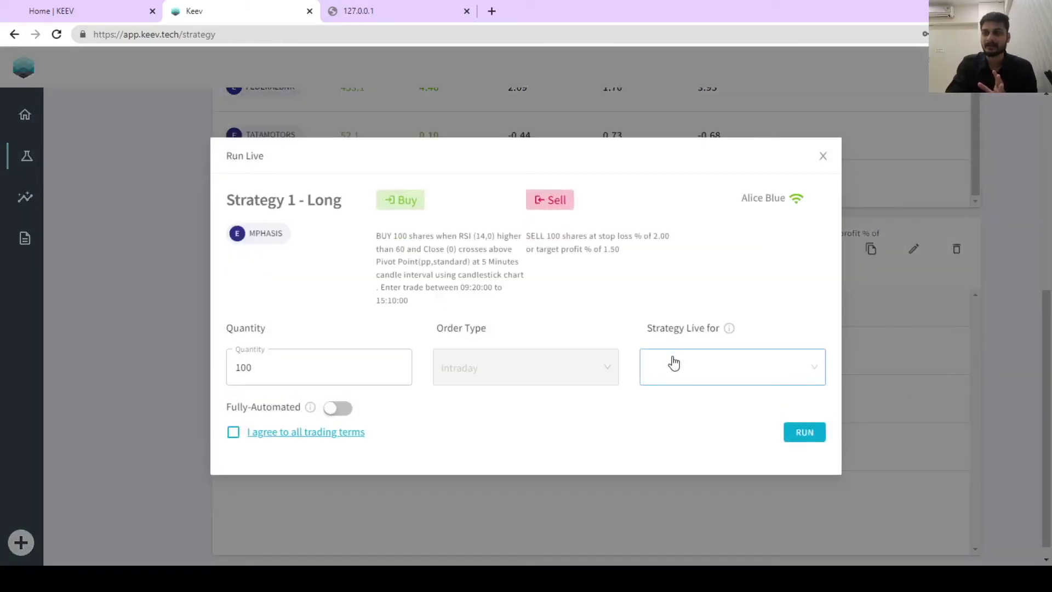
pyautogui.click(668, 362)
pyautogui.click(672, 465)
pyautogui.click(338, 407)
pyautogui.click(233, 432)
pyautogui.click(819, 435)
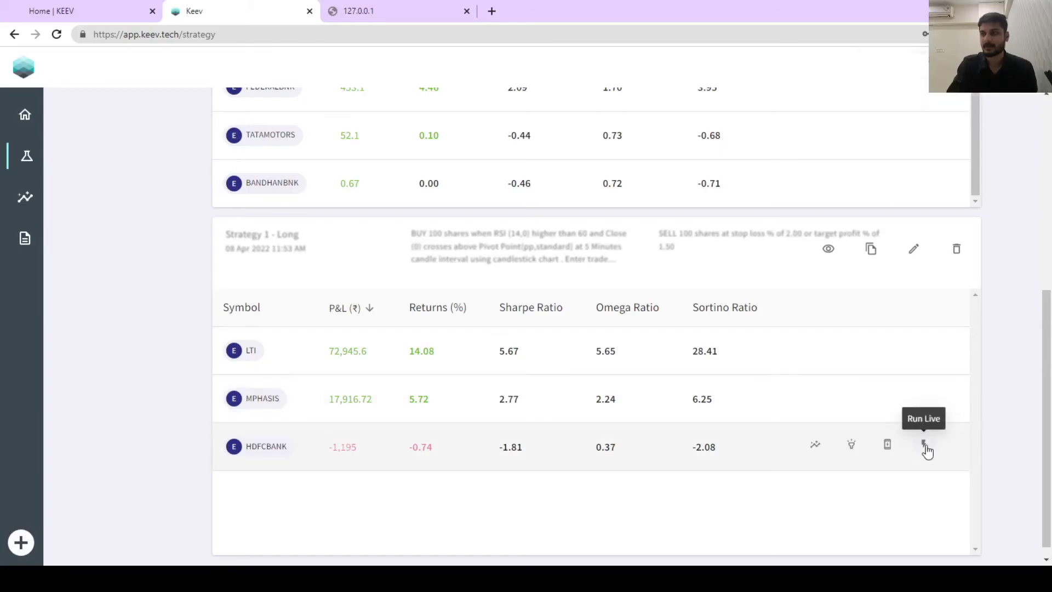
# Step: Deploy the Long strategy live on HDFCBANK for 10 Days, fully automated
pyautogui.click(923, 444)
pyautogui.click(711, 378)
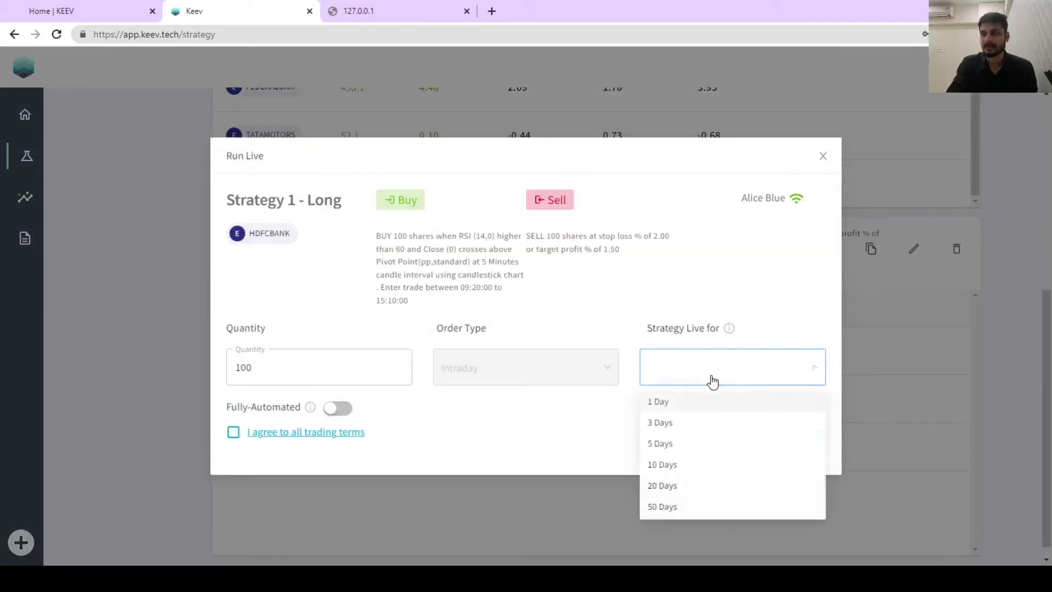
pyautogui.click(660, 464)
pyautogui.click(340, 407)
pyautogui.click(234, 435)
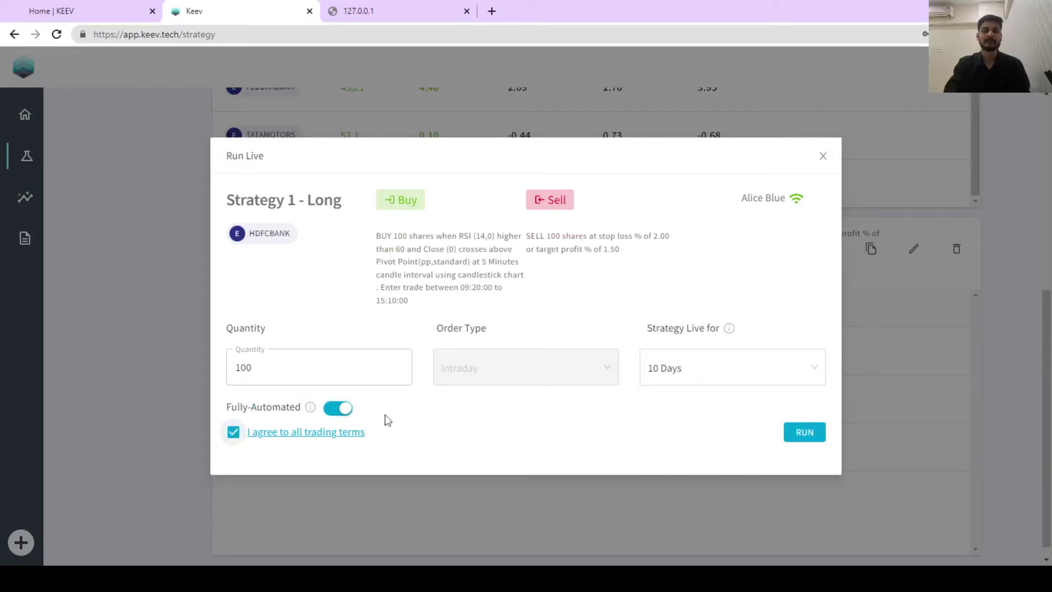
pyautogui.click(803, 436)
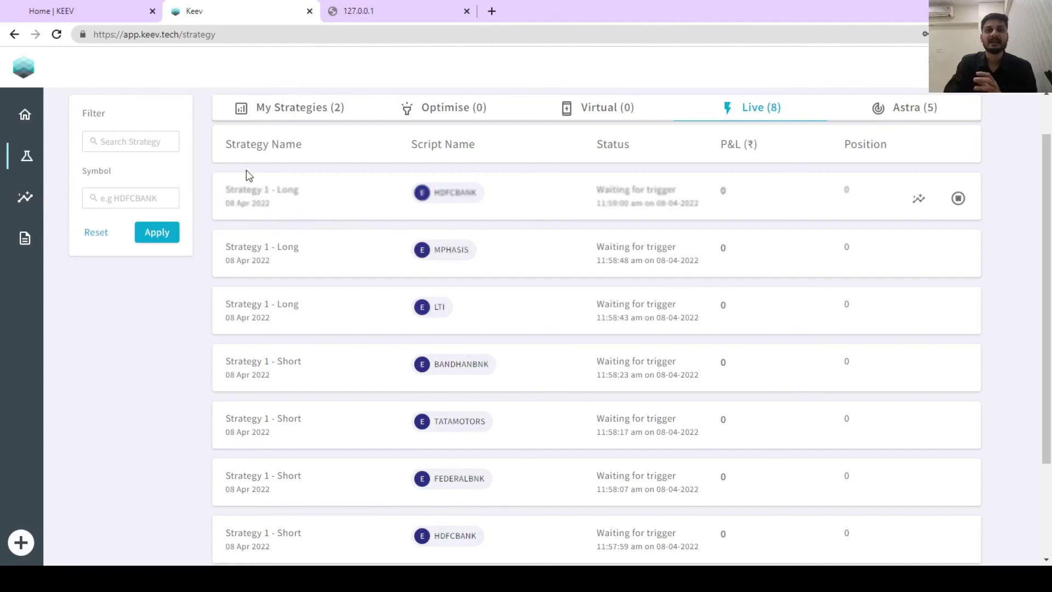
# Step: Go back to the Home dashboard showing Recent Strategies and ₹14,961 equity
pyautogui.click(26, 116)
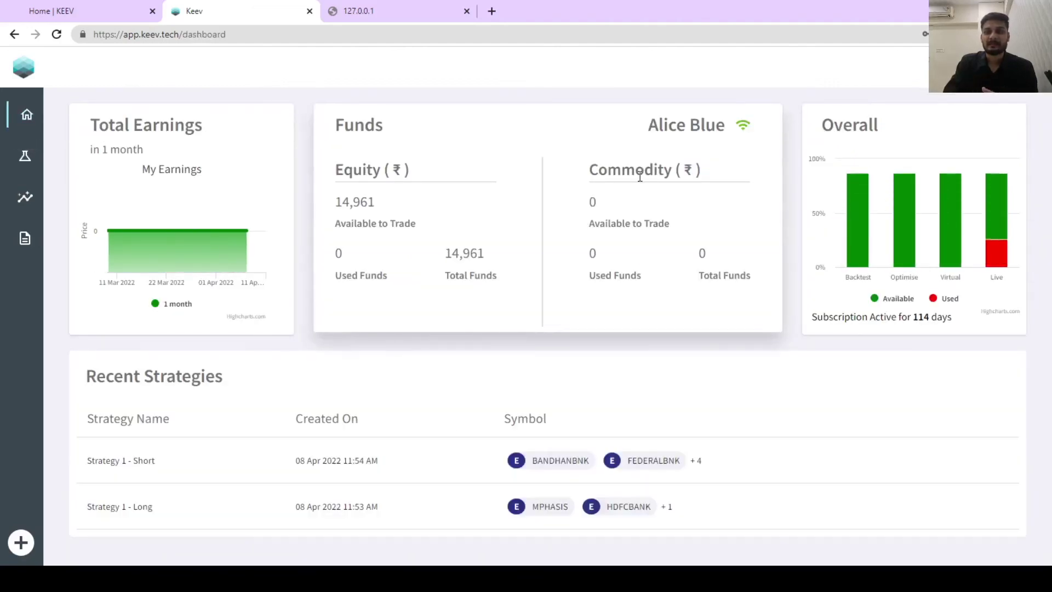